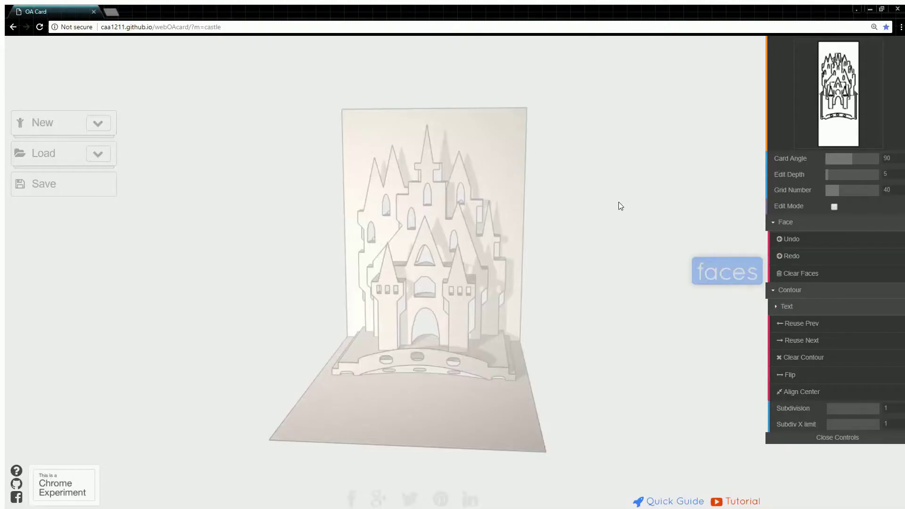
Step: Orbit the castle pop-up card example to inspect it from both sides
drag(627, 281, 640, 257)
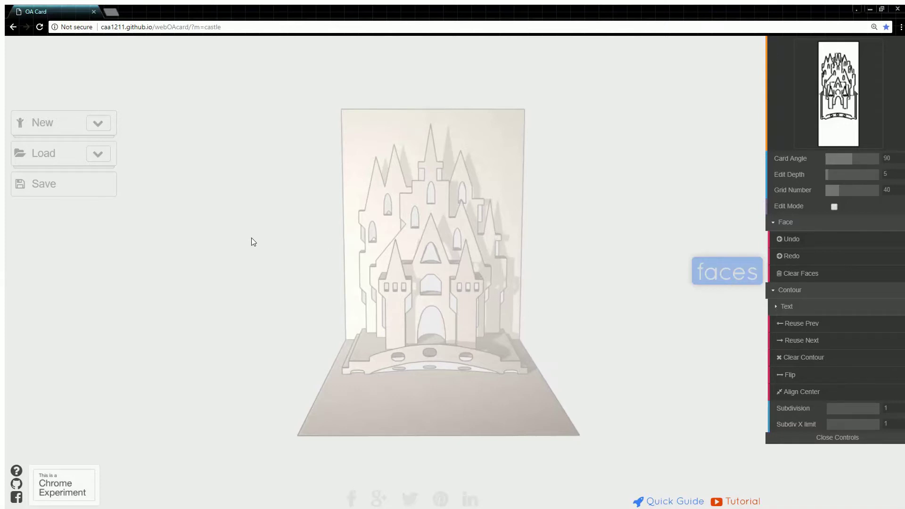
mouse_move(250, 238)
mouse_down()
mouse_move(344, 252)
mouse_move(513, 252)
mouse_move(338, 250)
mouse_move(241, 233)
mouse_up()
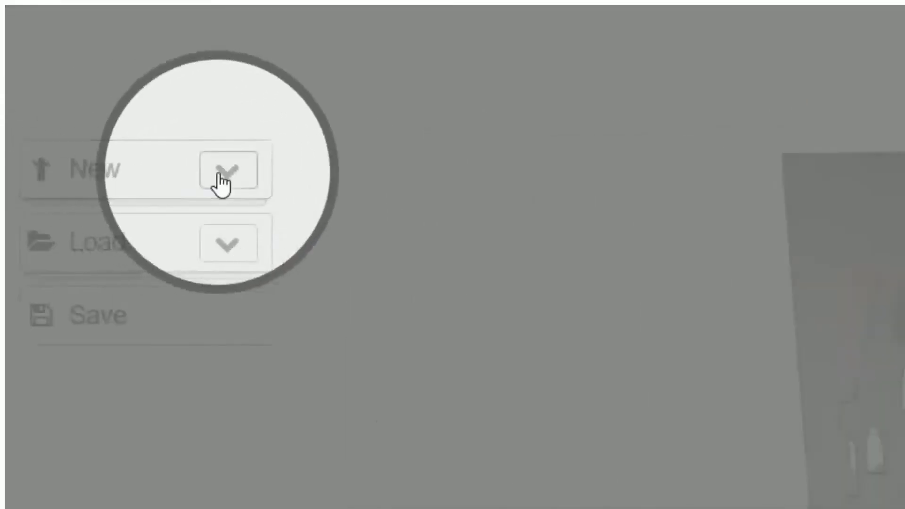
Step: Start a new blank 120 × 100 card from the New size options
click(175, 157)
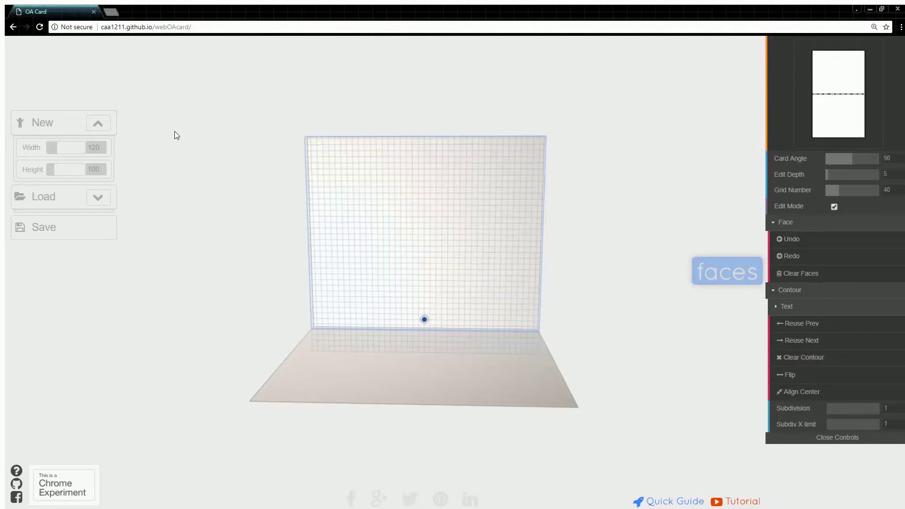
Step: Raise the Edit Depth from 5 to 45, then return to a straight front view
drag(632, 225, 417, 224)
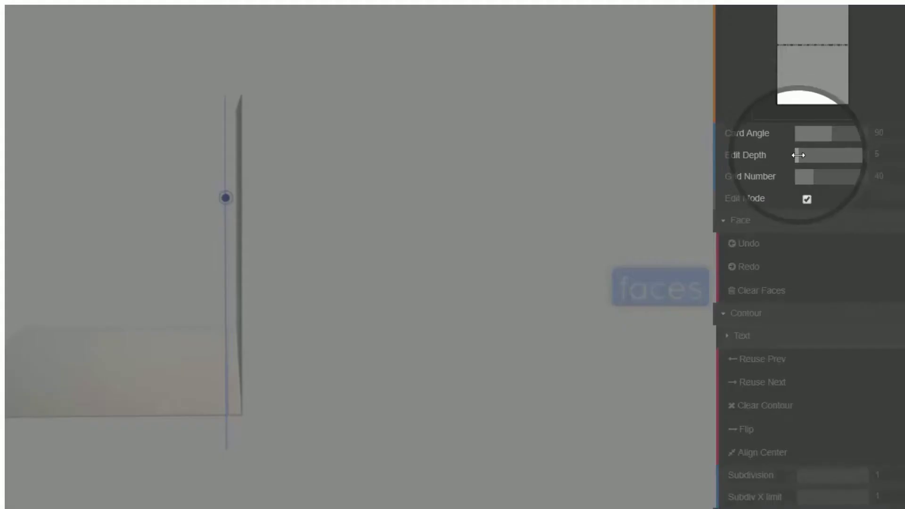
drag(800, 155, 829, 157)
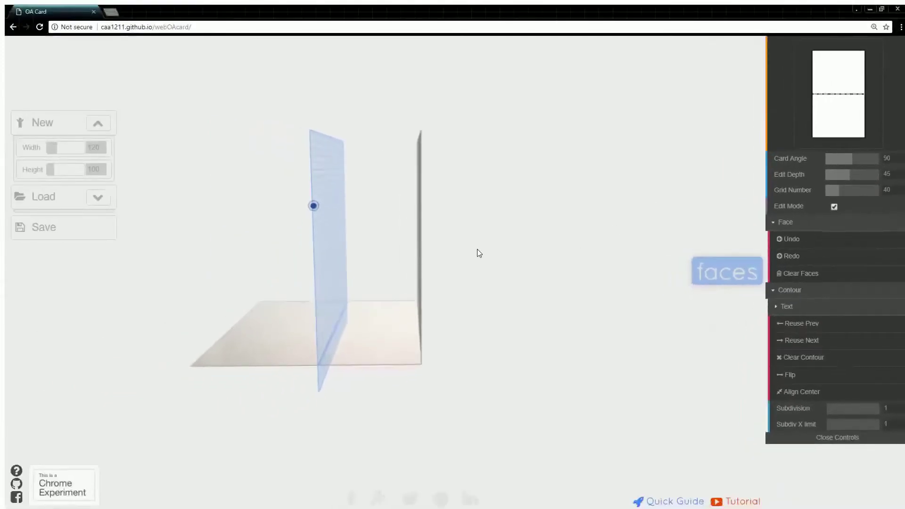
drag(477, 248, 683, 264)
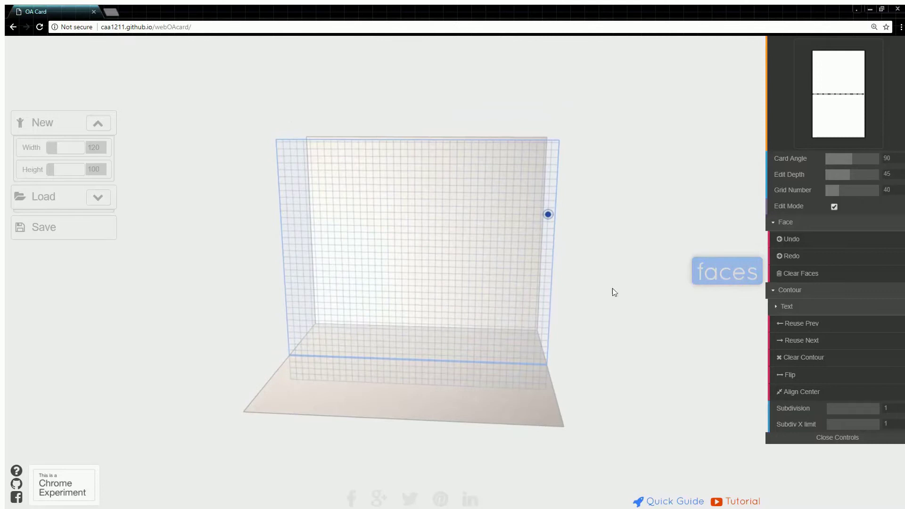
mouse_move(613, 291)
mouse_down()
mouse_move(620, 276)
mouse_move(612, 283)
mouse_up()
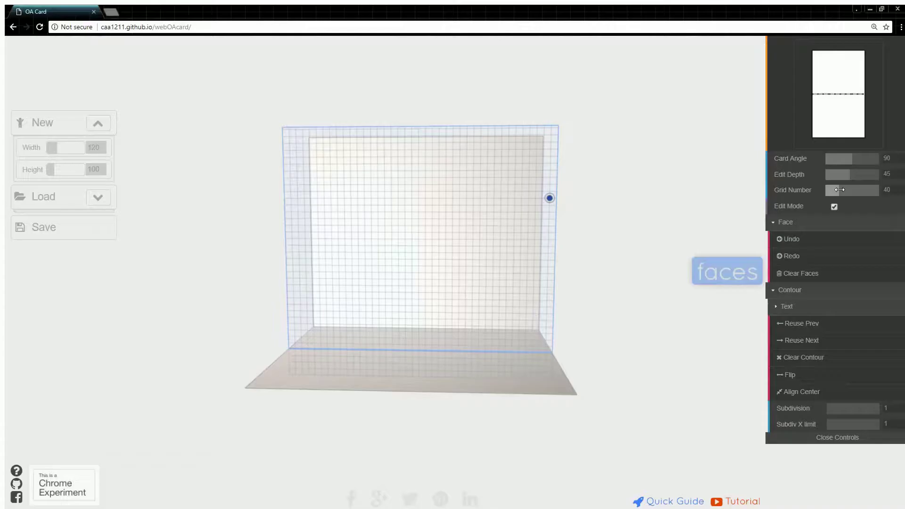
Step: Set Grid Number to 20 and place the first face point on the fold line
drag(835, 189, 819, 188)
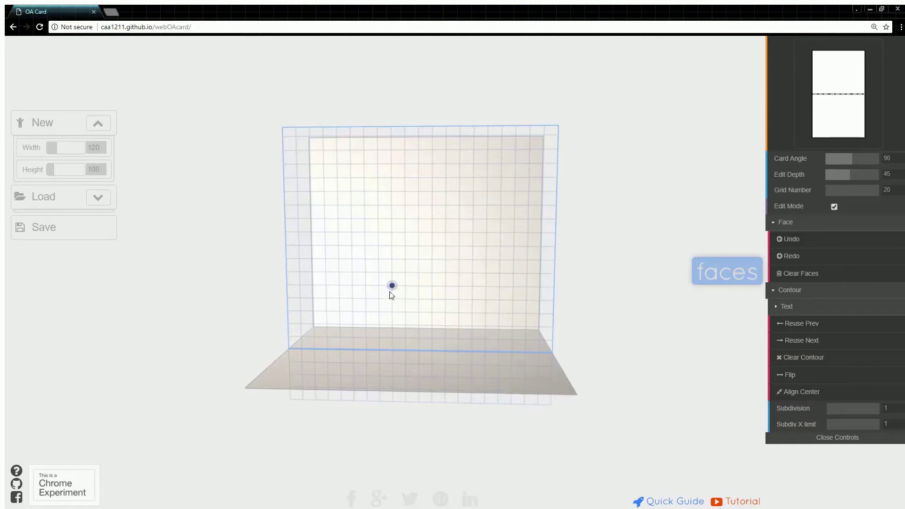
click(351, 342)
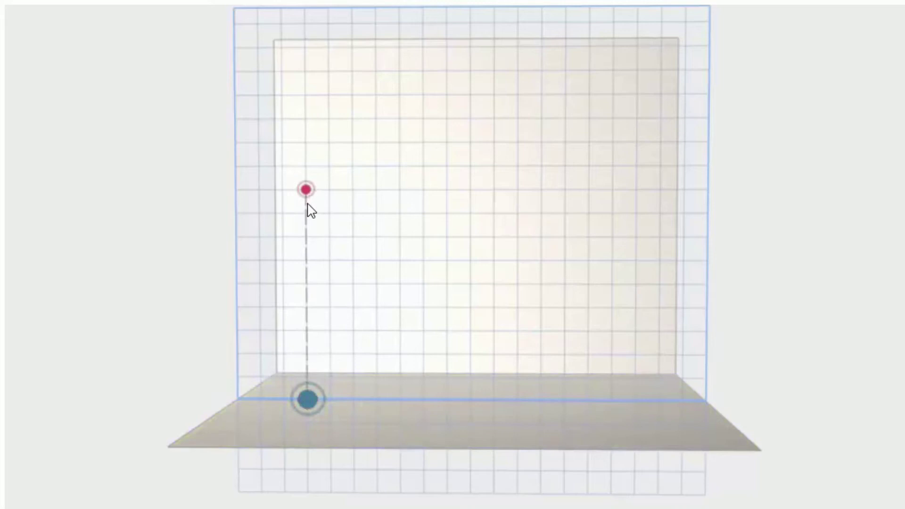
Step: Draw a closed rectangle from the fold so it pops up as a box
click(306, 214)
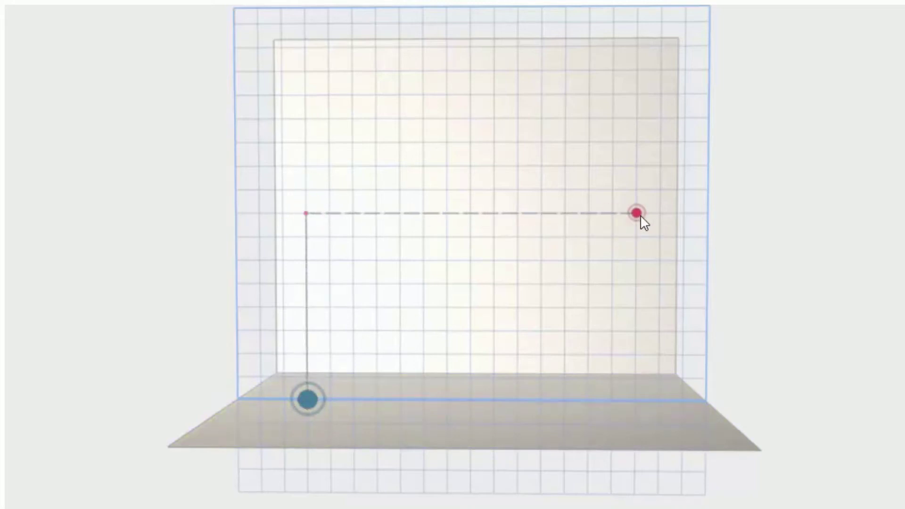
click(638, 214)
click(637, 400)
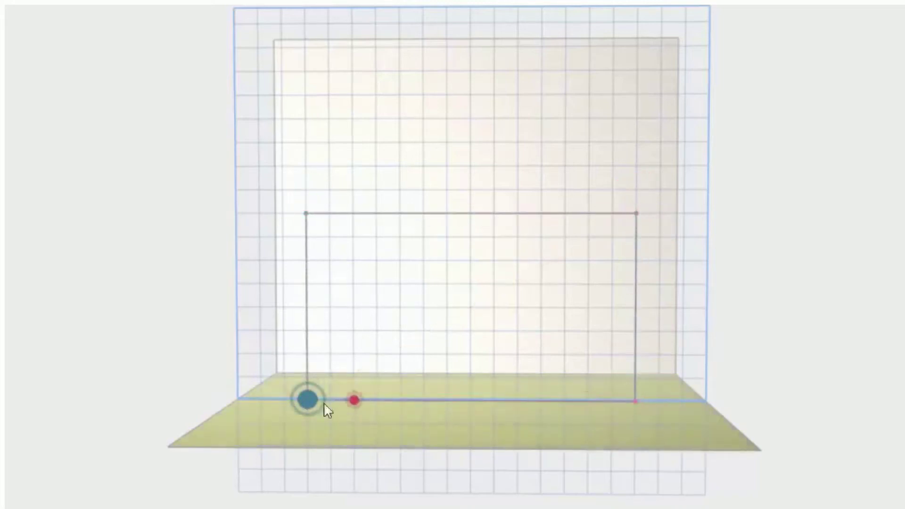
click(311, 399)
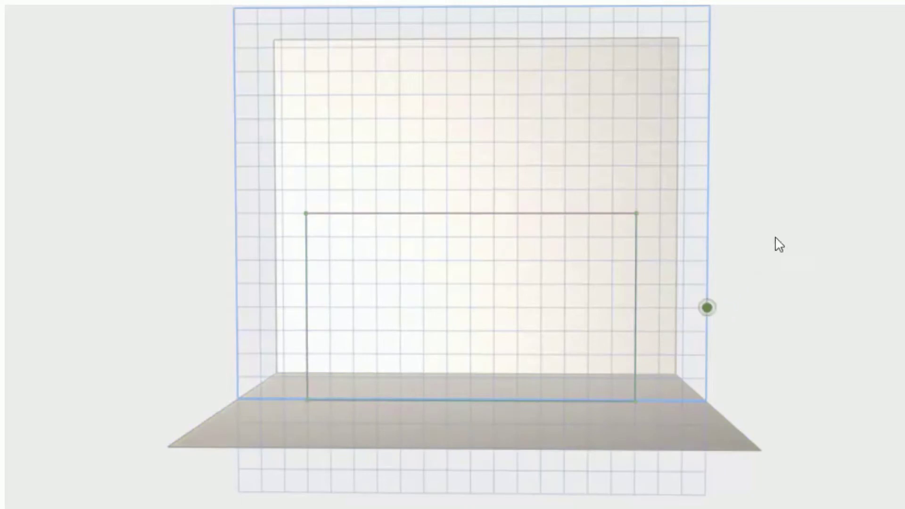
right_drag(814, 230, 560, 278)
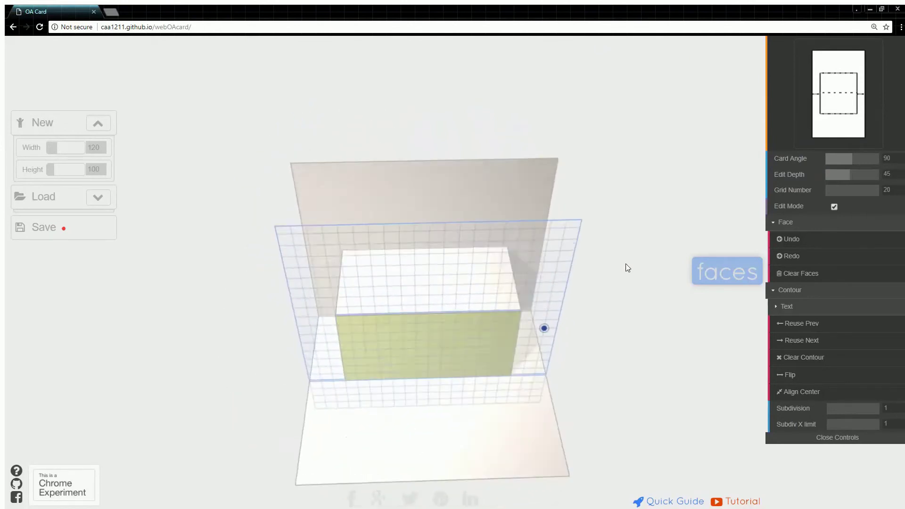
click(614, 215)
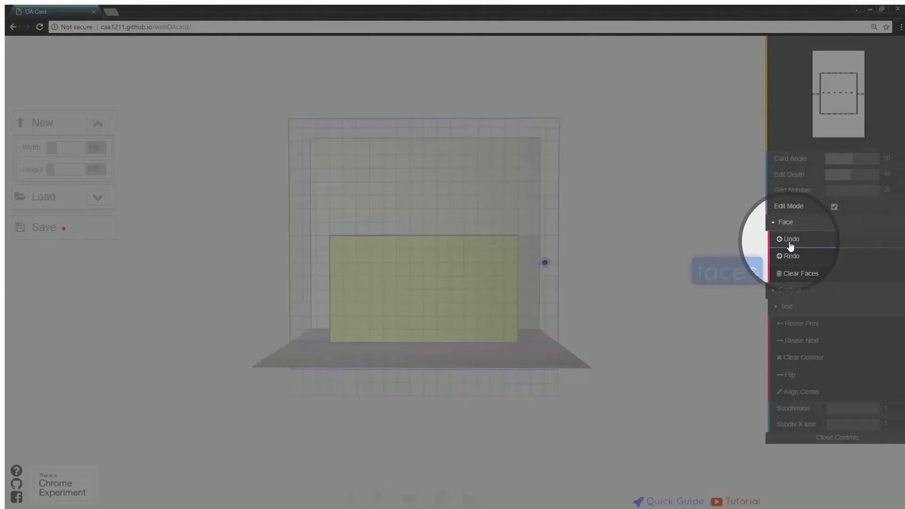
click(789, 241)
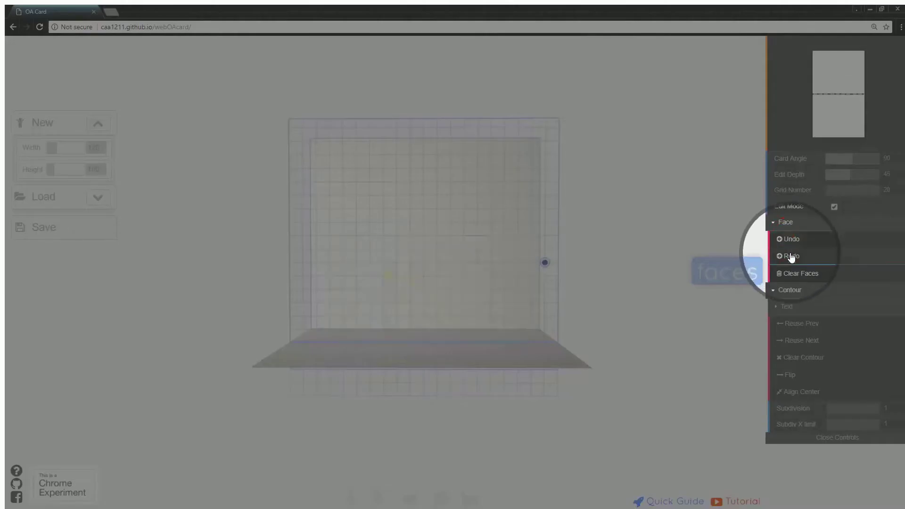
click(791, 256)
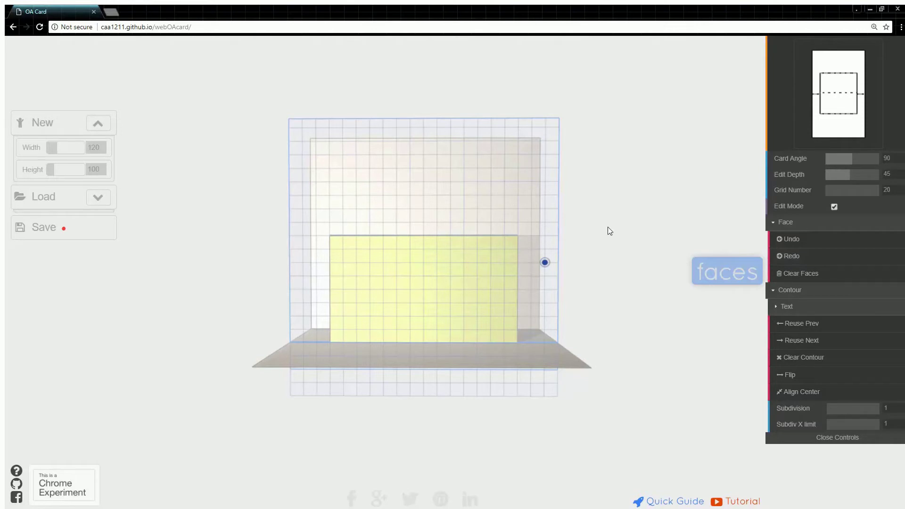
drag(607, 230, 578, 238)
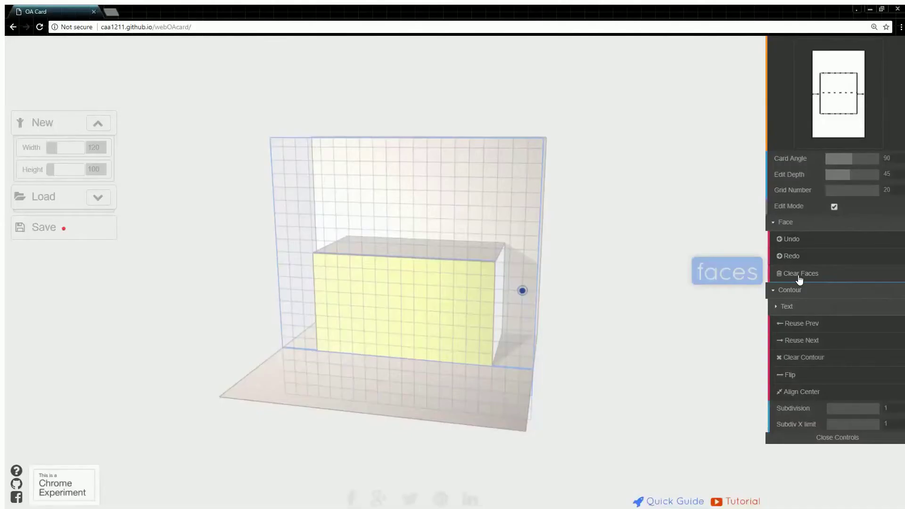
drag(638, 305, 664, 295)
Step: Raise the Edit Depth from 45 to 70, in front of the box face
drag(618, 206, 598, 203)
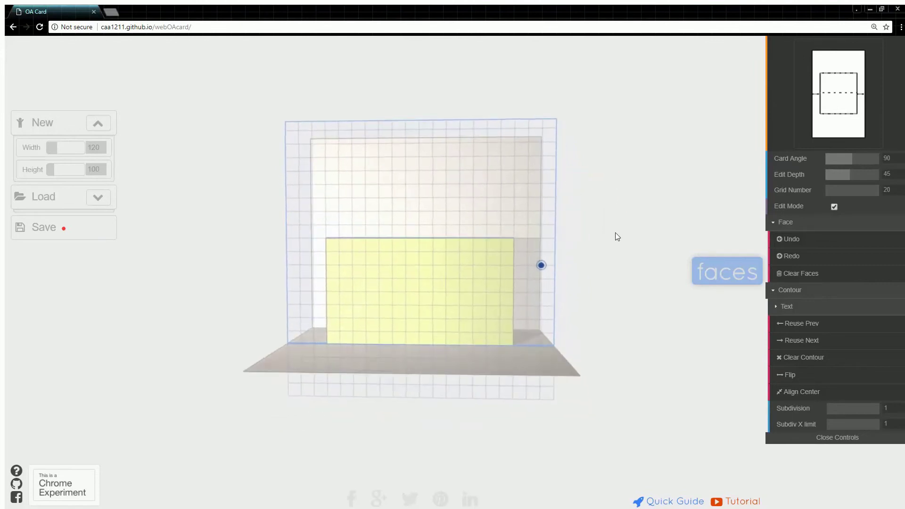
drag(648, 227, 509, 227)
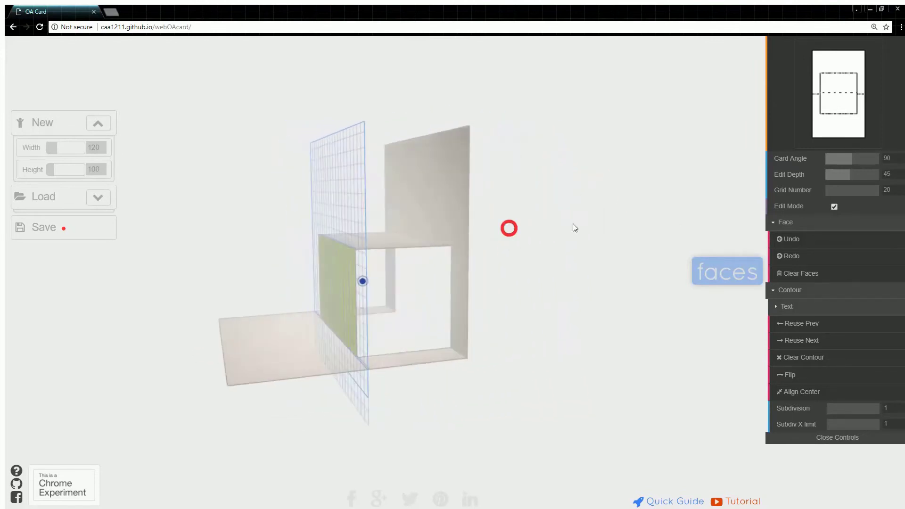
drag(839, 174, 865, 175)
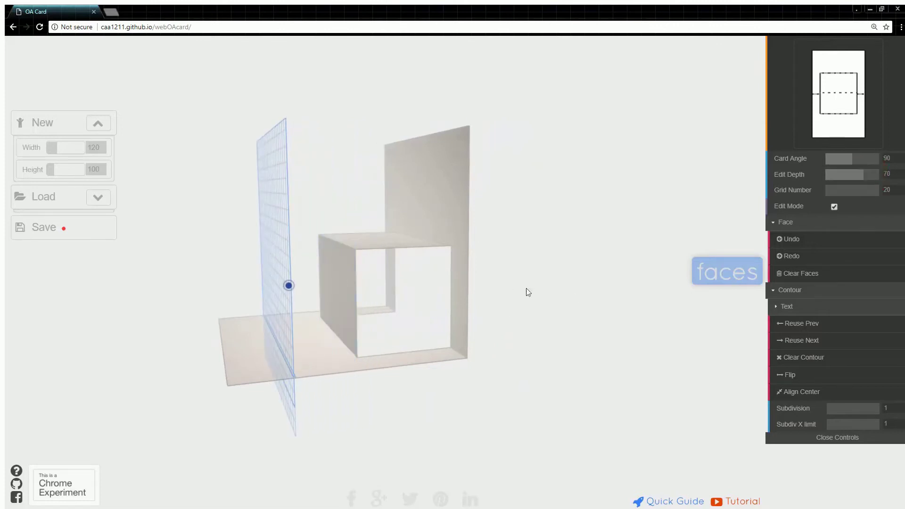
drag(527, 289, 675, 278)
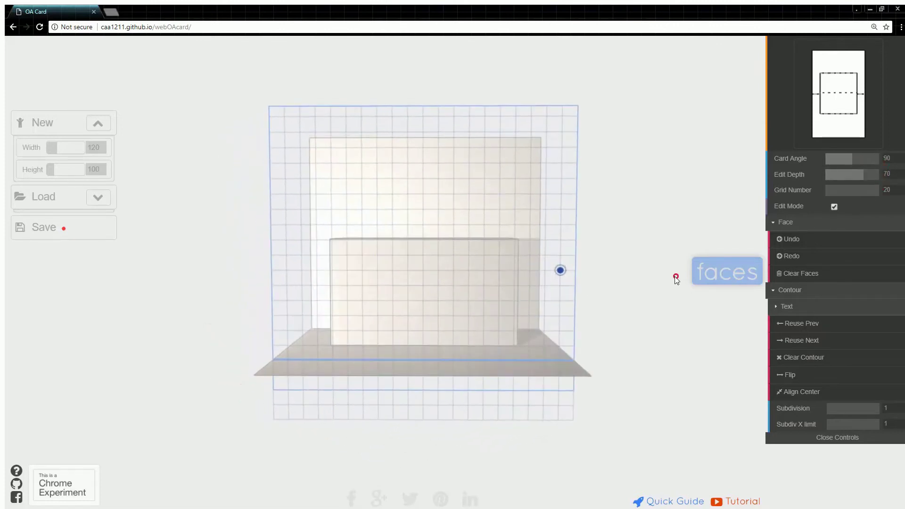
Step: Draw a closed six-sided arch outline standing on the fold at depth 70
click(363, 360)
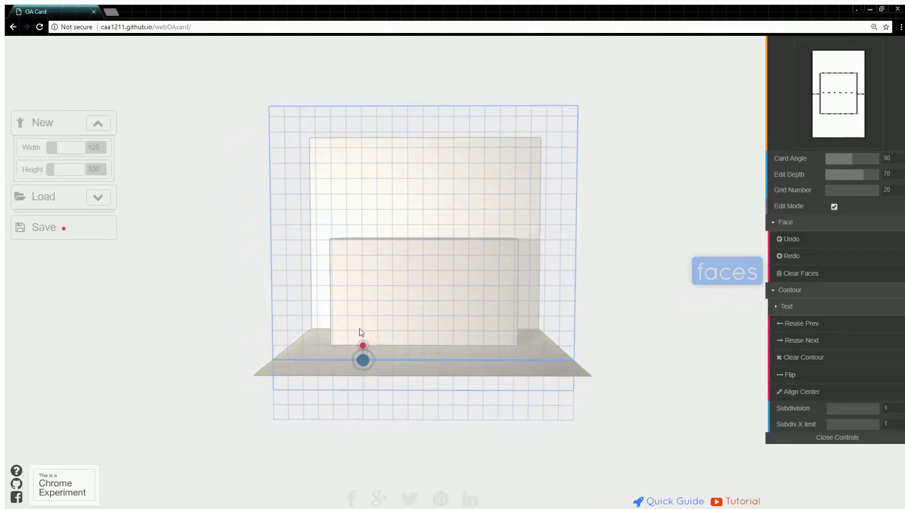
click(378, 316)
click(409, 286)
click(437, 286)
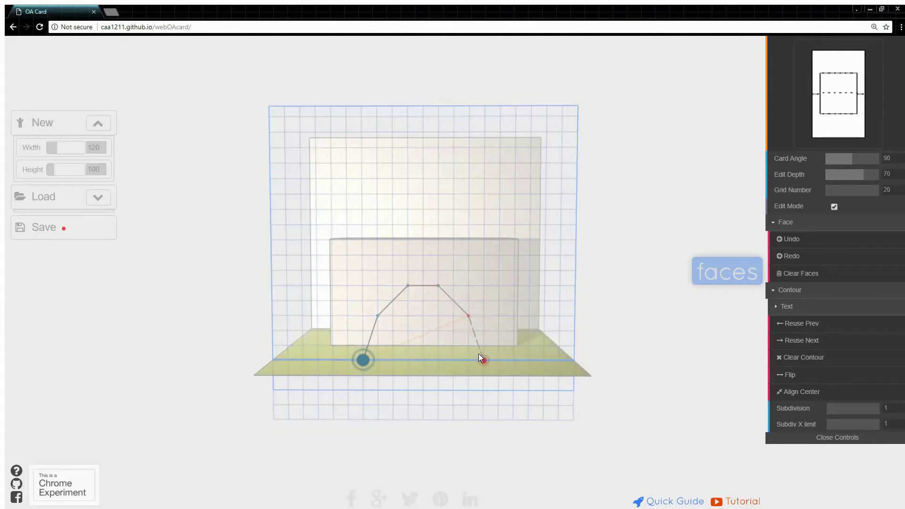
click(479, 355)
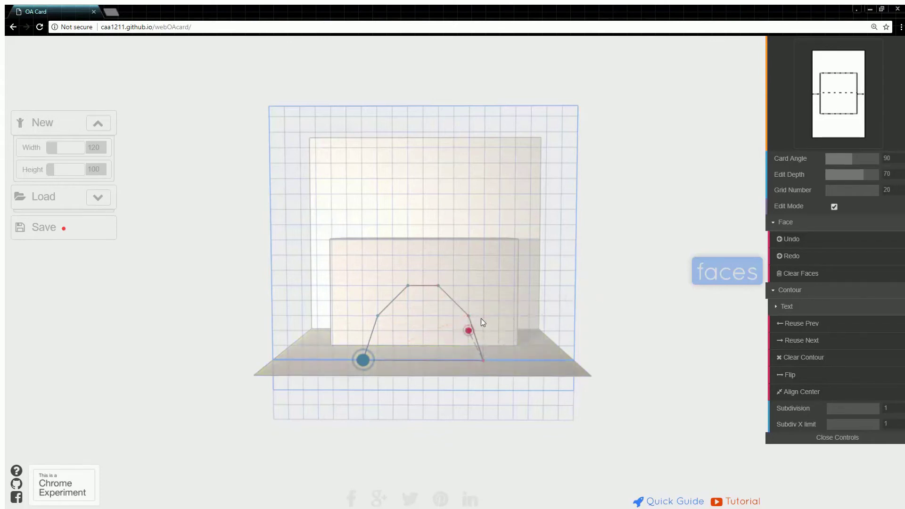
click(364, 359)
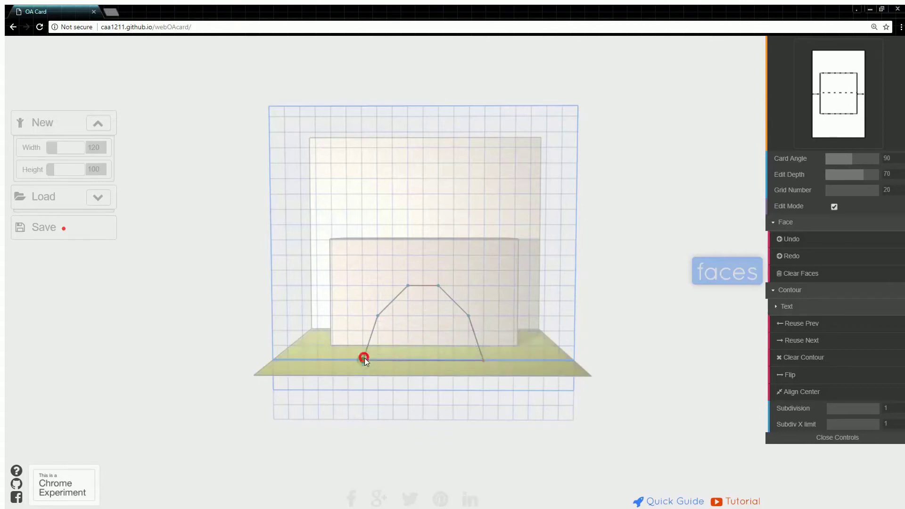
drag(602, 317, 623, 332)
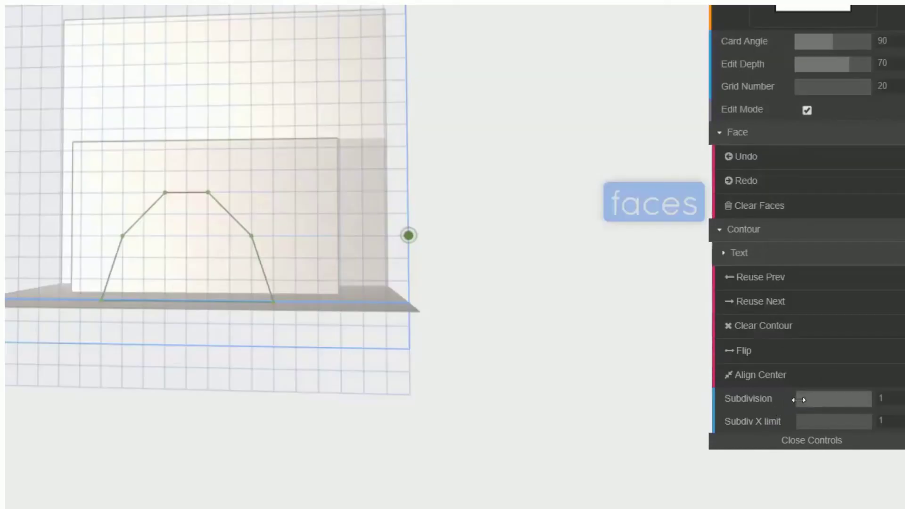
Step: Increase the outline's subdivision and subdiv X limit to smooth the arch curve
drag(806, 399, 836, 398)
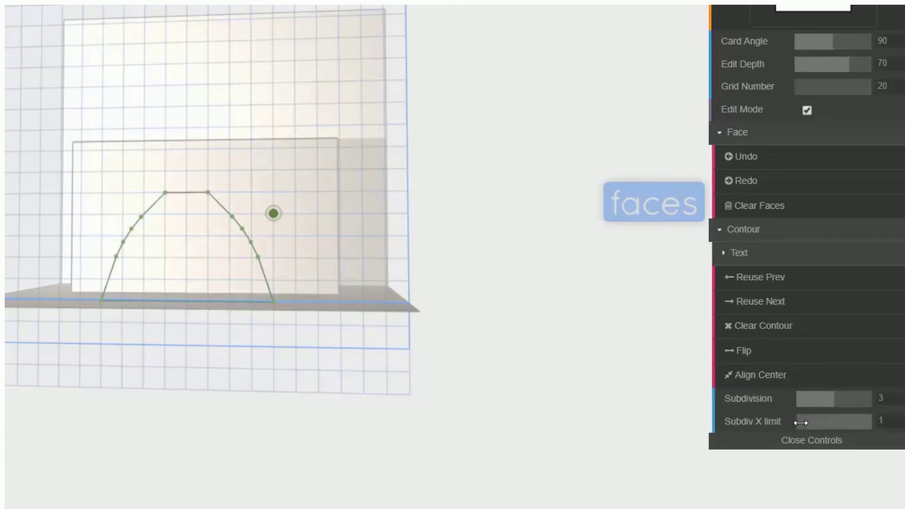
drag(800, 420, 818, 417)
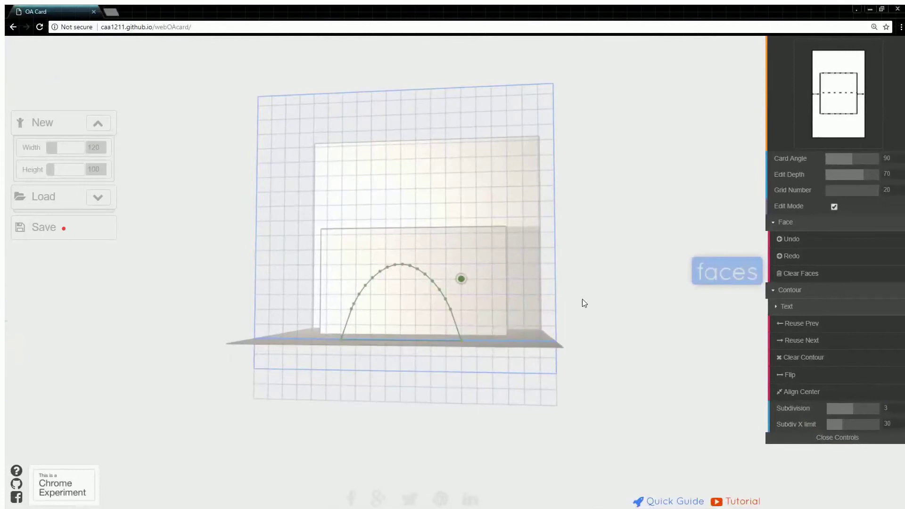
mouse_move(584, 303)
mouse_down()
mouse_move(620, 319)
mouse_move(606, 303)
mouse_up()
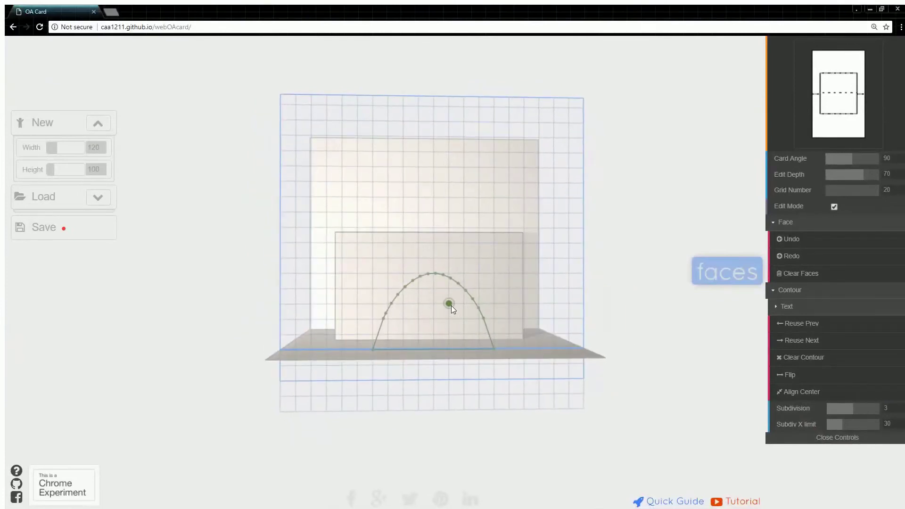
Step: Fill the rounded arch outline as a pop-up face and inspect it from above
click(450, 305)
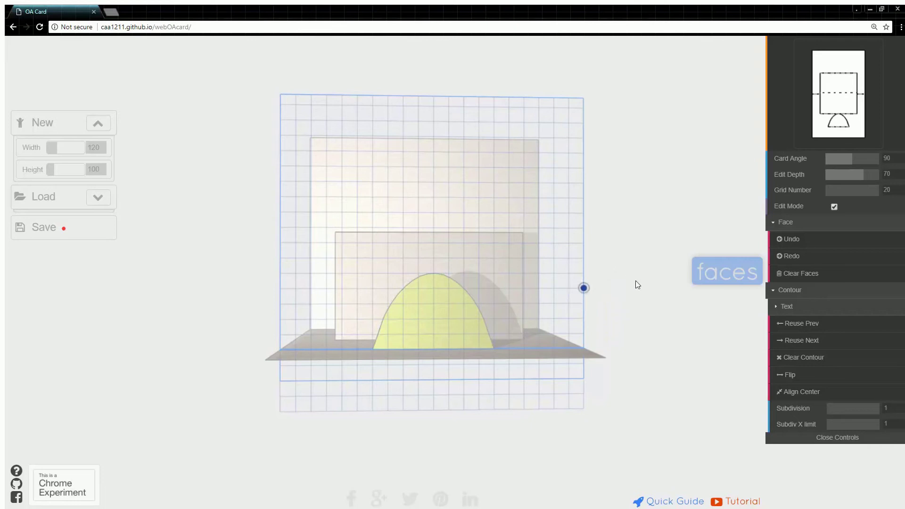
drag(635, 281, 446, 346)
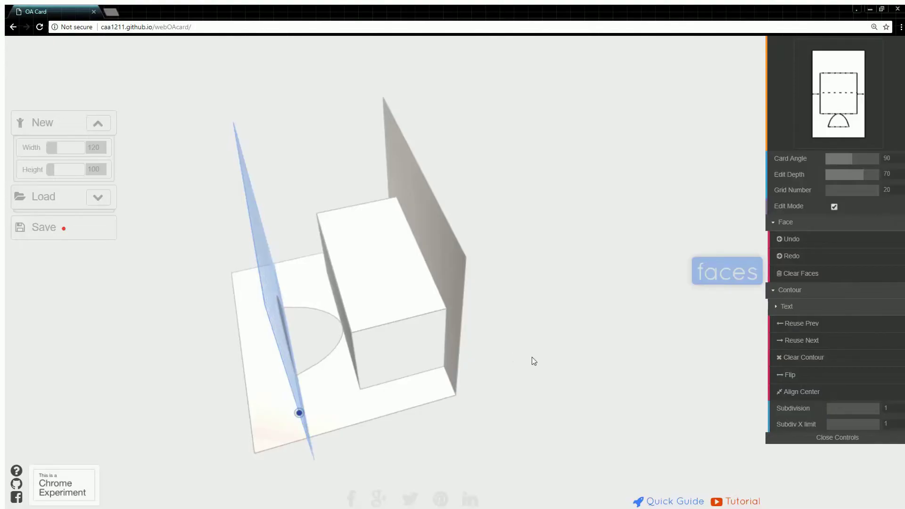
drag(533, 361, 687, 300)
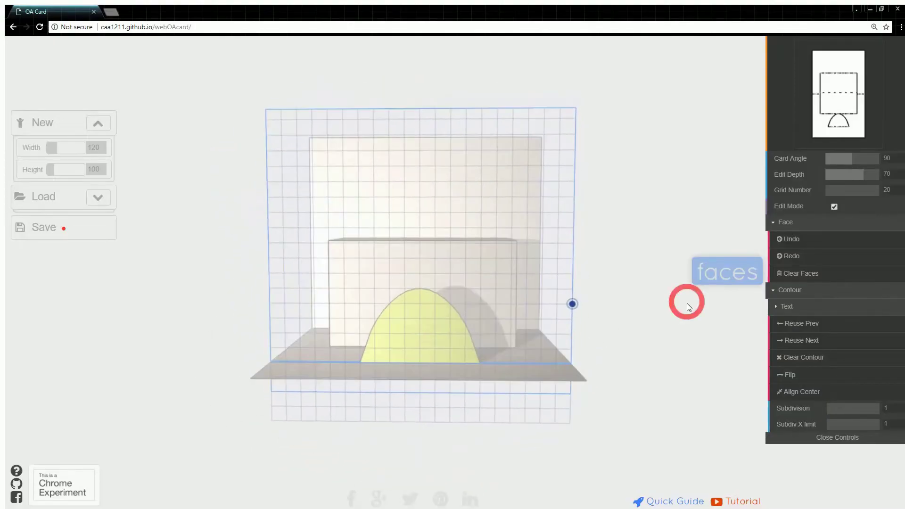
Step: Undo the arch face and return to a front view of the card
click(792, 240)
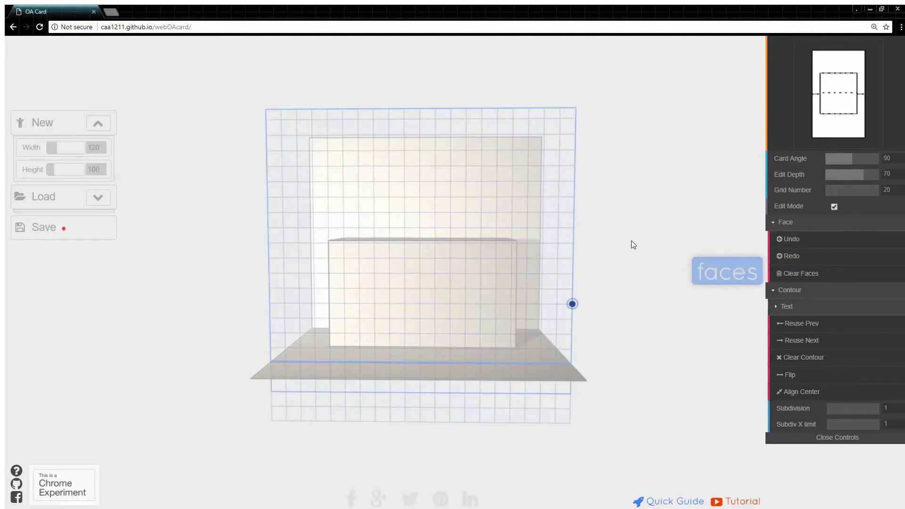
mouse_move(629, 261)
mouse_down()
mouse_move(647, 244)
mouse_move(646, 258)
mouse_up()
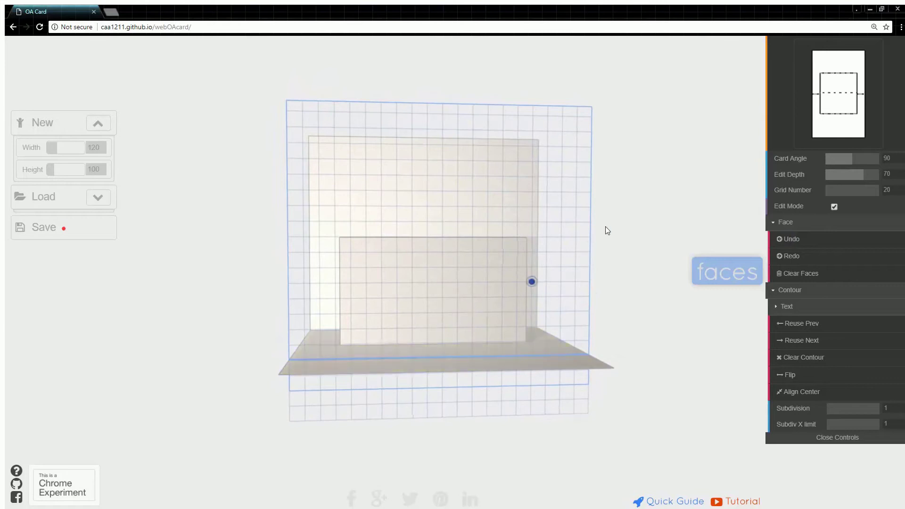
drag(604, 228, 593, 218)
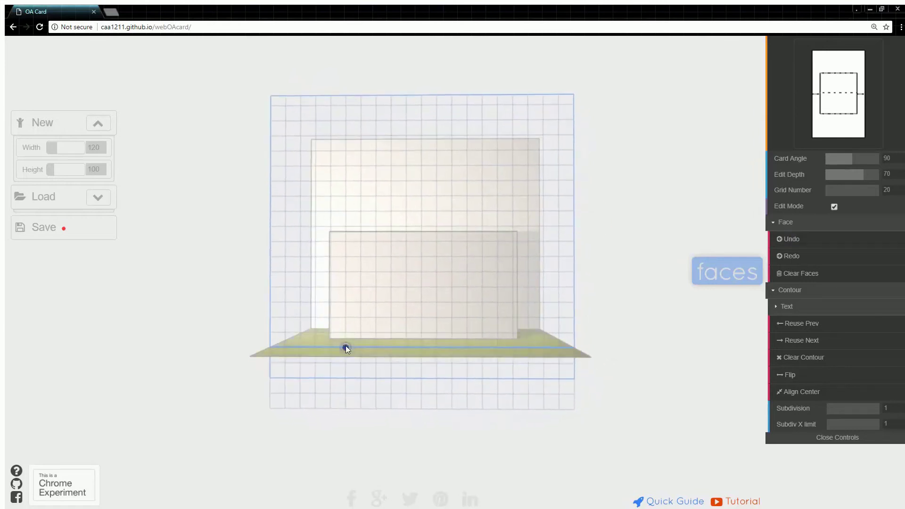
Step: Draw a narrow rectangle outline from the fold, centre it, and fill it as a face
drag(346, 347, 346, 288)
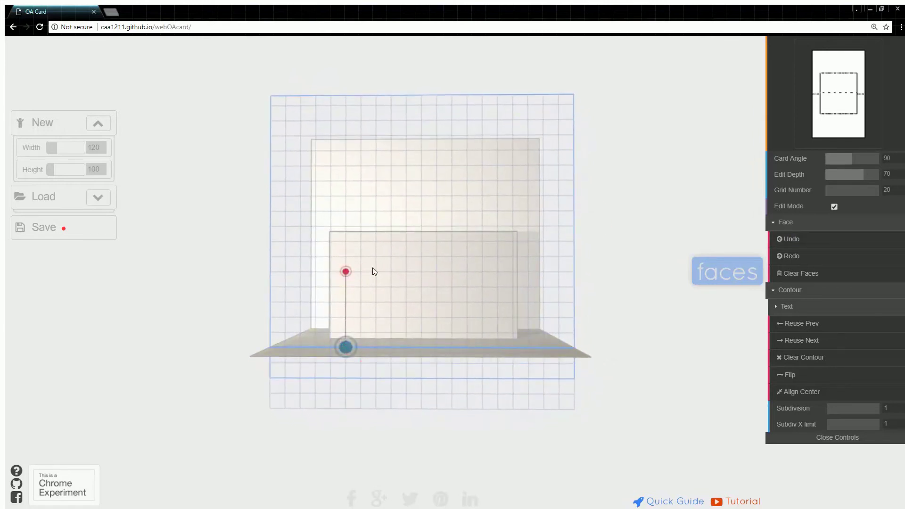
click(406, 272)
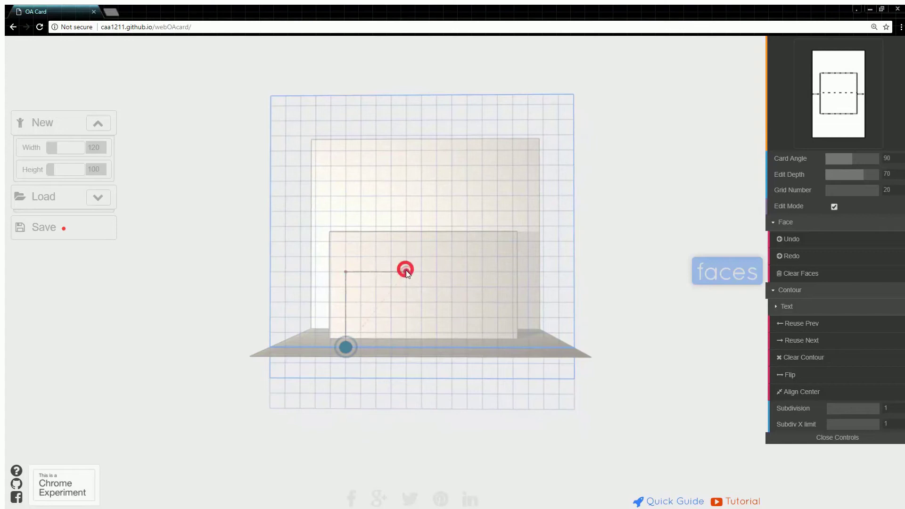
click(405, 347)
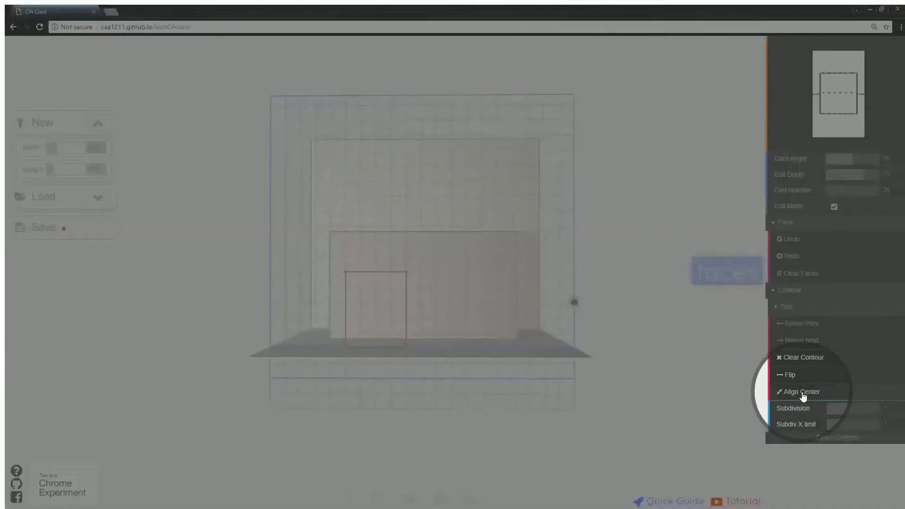
click(803, 397)
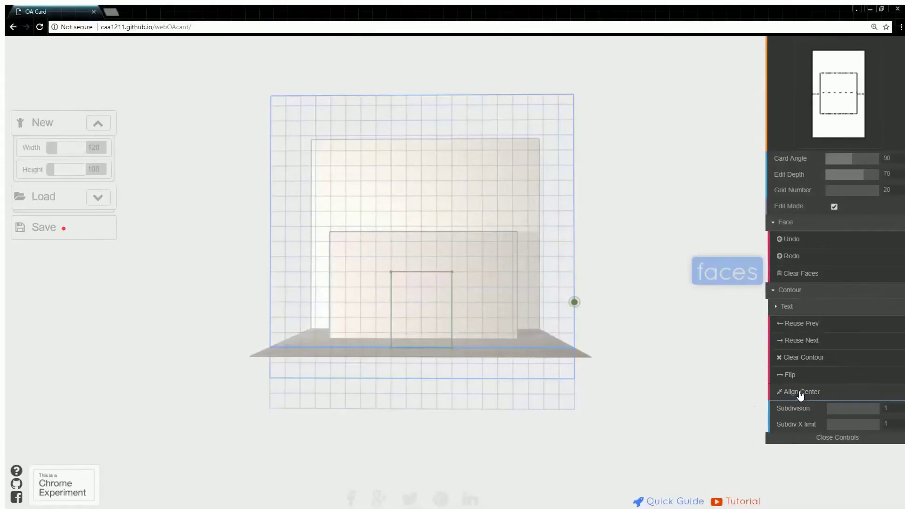
click(462, 304)
mouse_move(605, 240)
mouse_down()
mouse_move(462, 238)
mouse_move(579, 267)
mouse_move(680, 267)
mouse_move(644, 234)
mouse_move(620, 249)
mouse_up()
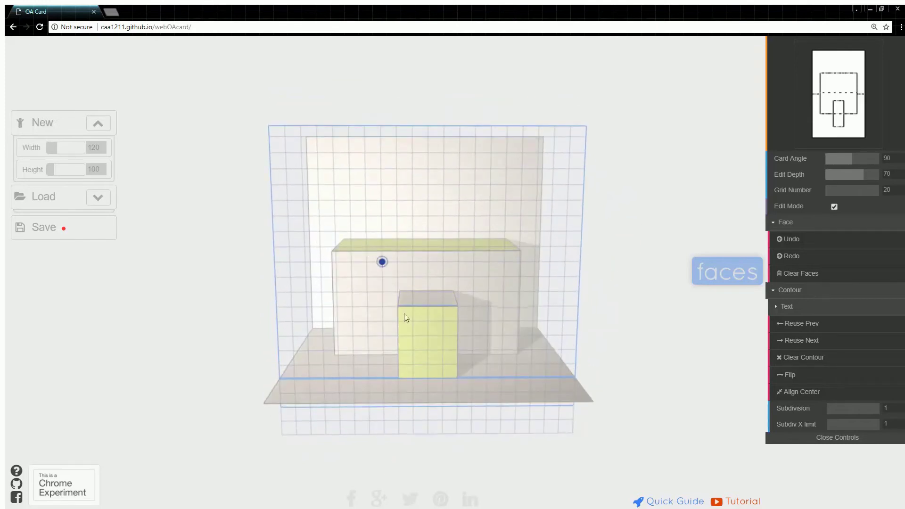
Step: Clear all faces from the card, confirming the discard
click(799, 274)
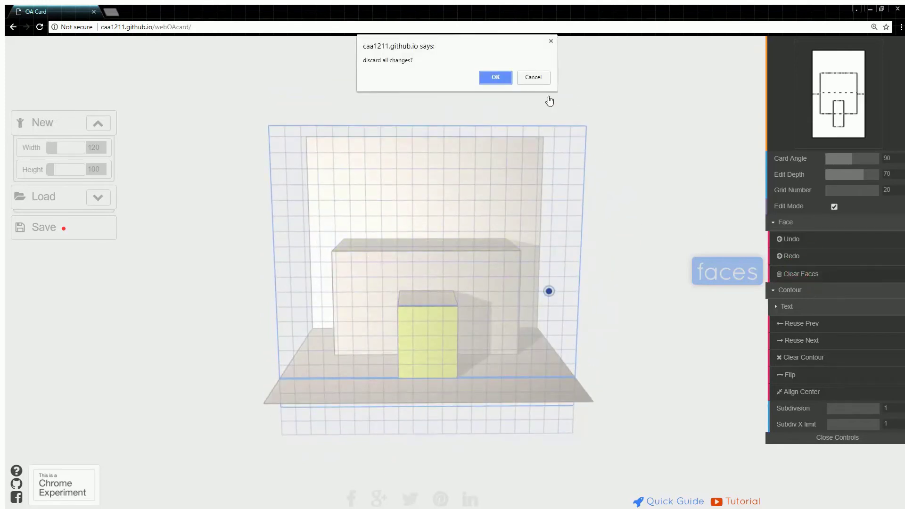
click(495, 78)
mouse_move(618, 251)
mouse_down()
mouse_move(612, 242)
mouse_move(606, 250)
mouse_up()
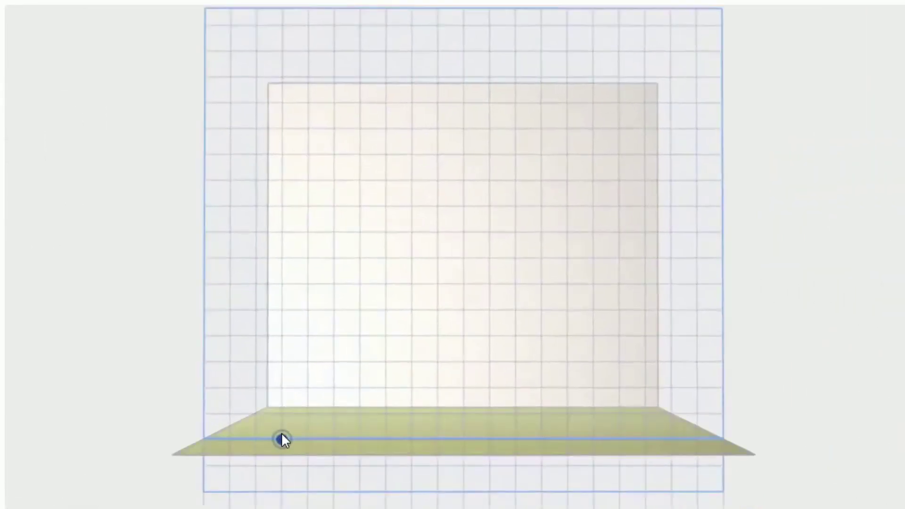
Step: Draw an L-shaped two-step outline, flip it so the taller step is right, and fill it
mouse_move(282, 438)
mouse_down()
mouse_move(287, 260)
mouse_move(358, 272)
mouse_move(382, 259)
mouse_move(389, 333)
mouse_move(456, 338)
mouse_move(473, 402)
mouse_move(463, 437)
mouse_move(346, 424)
mouse_move(302, 428)
mouse_move(282, 440)
mouse_up()
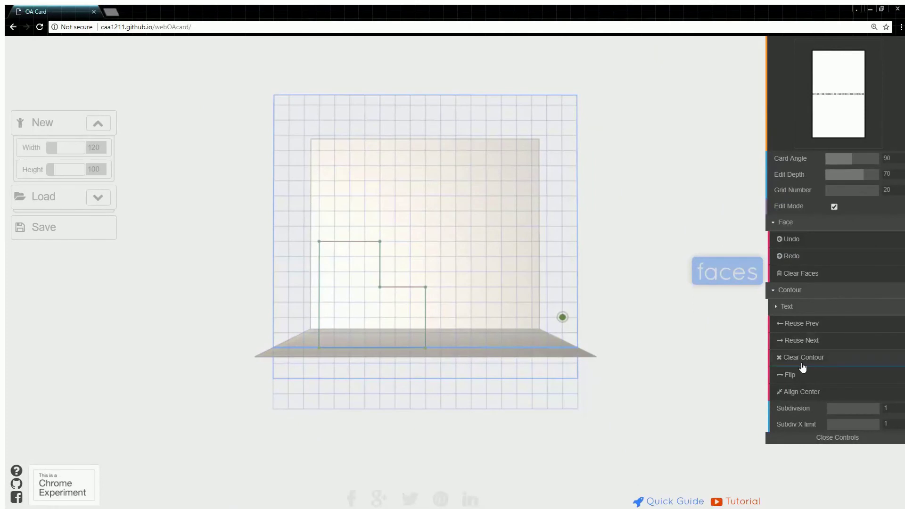
click(798, 379)
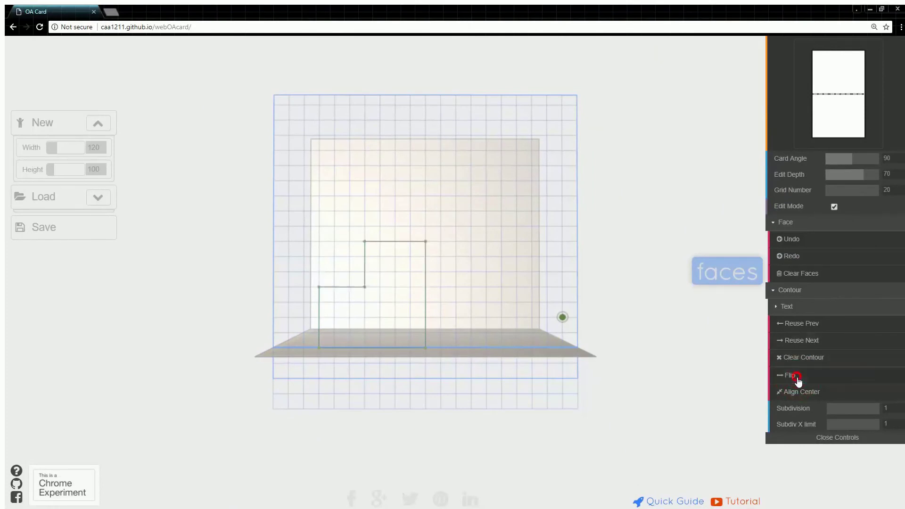
click(798, 379)
click(798, 380)
click(798, 380)
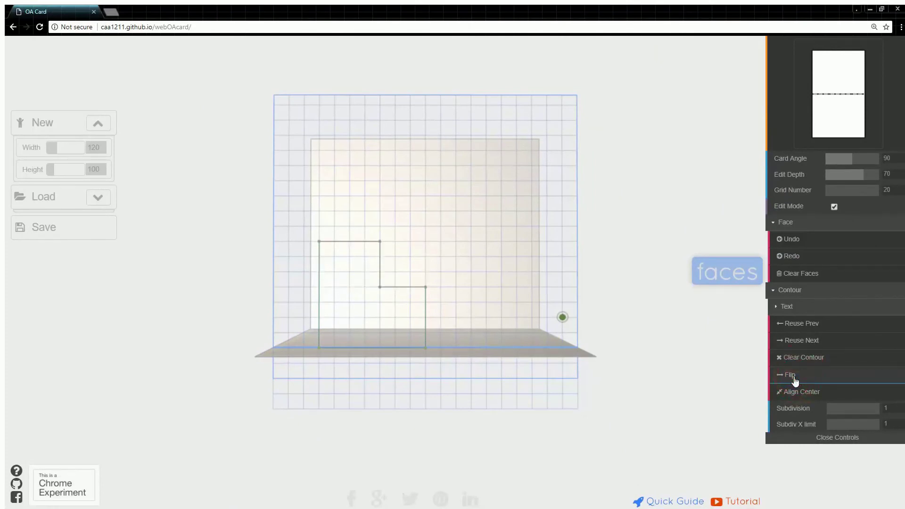
drag(608, 236, 589, 249)
click(787, 375)
click(398, 267)
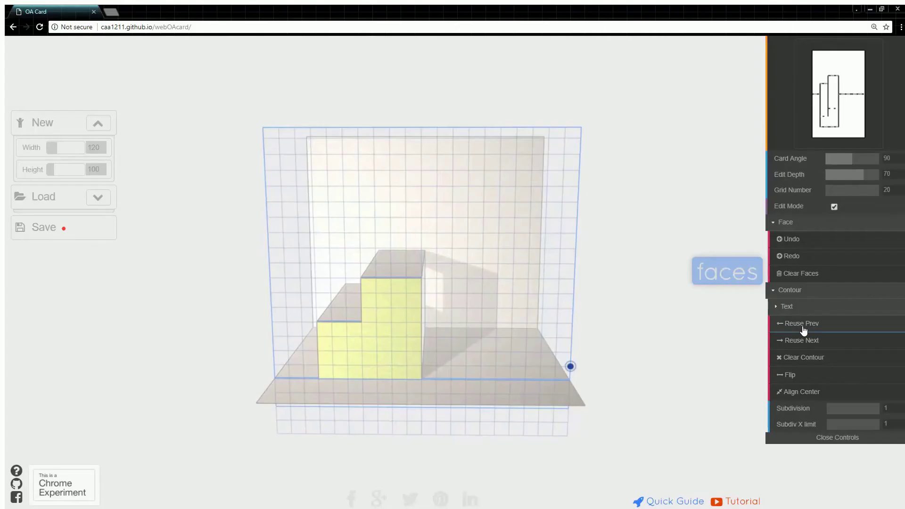
Step: Reuse the previous contour and fill the notch to make one square face at depth 70
click(802, 327)
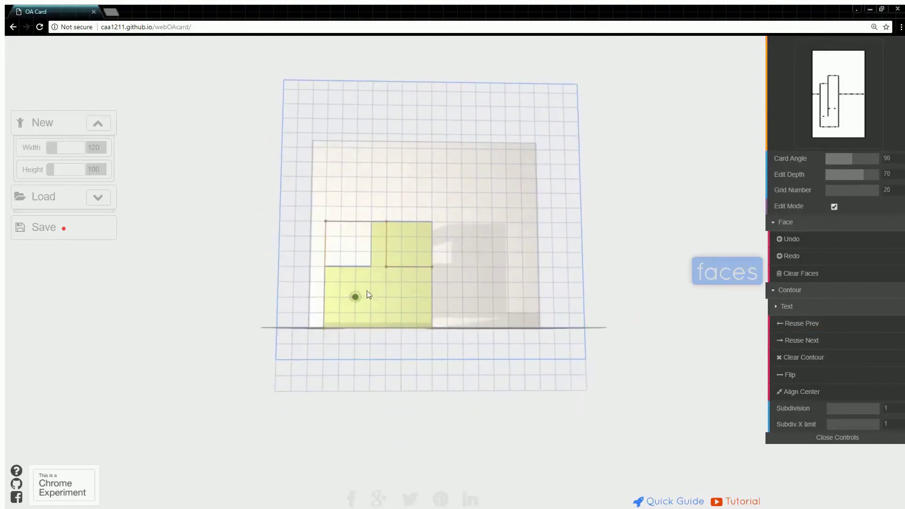
click(501, 282)
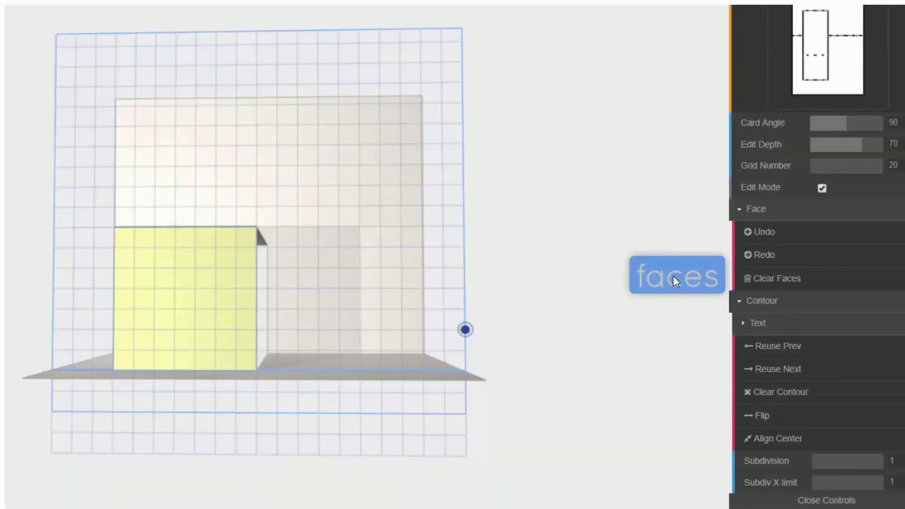
Step: Cycle the editing mode through pull and faces until it reads hole
click(675, 283)
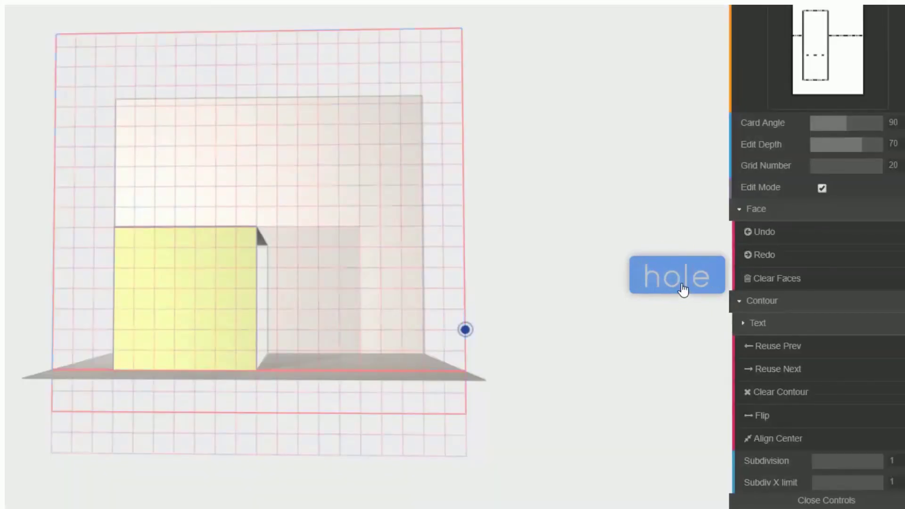
click(682, 290)
click(684, 285)
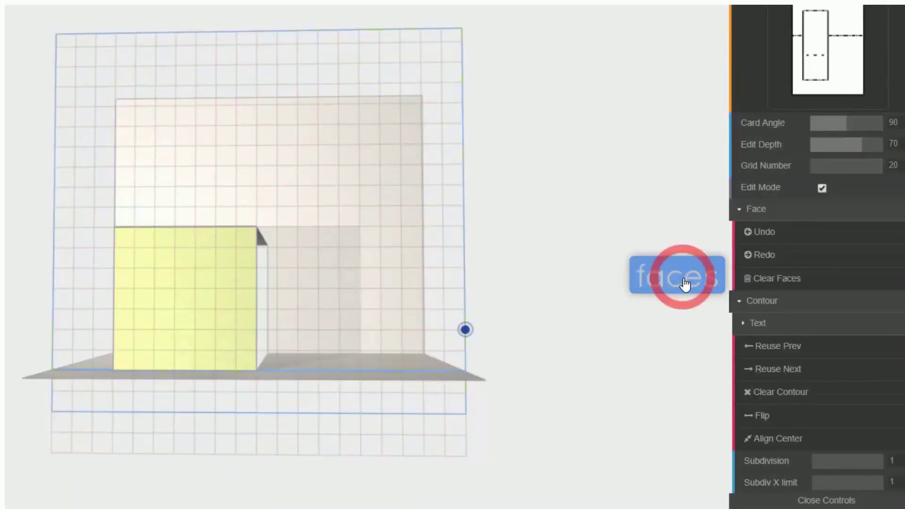
click(686, 285)
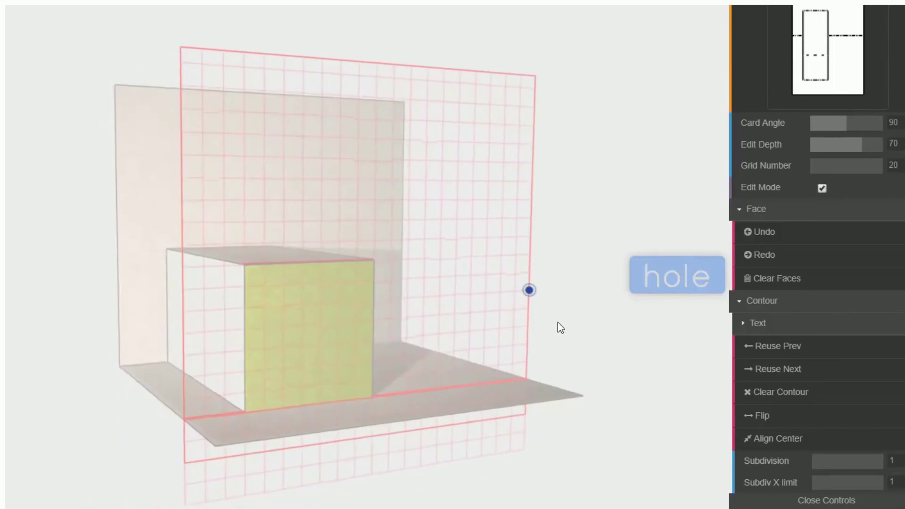
click(556, 323)
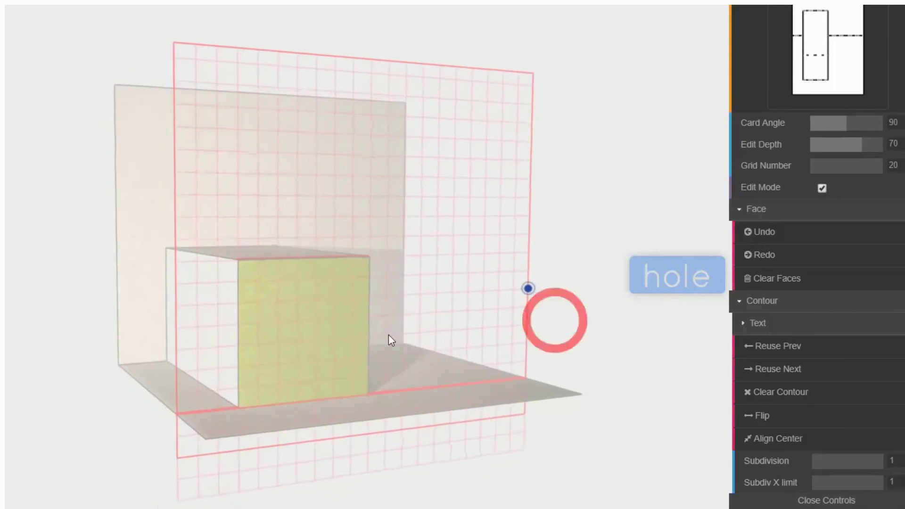
Step: Outline a doorway rectangle up from the fold on the block's front and cut it out
click(278, 404)
click(278, 301)
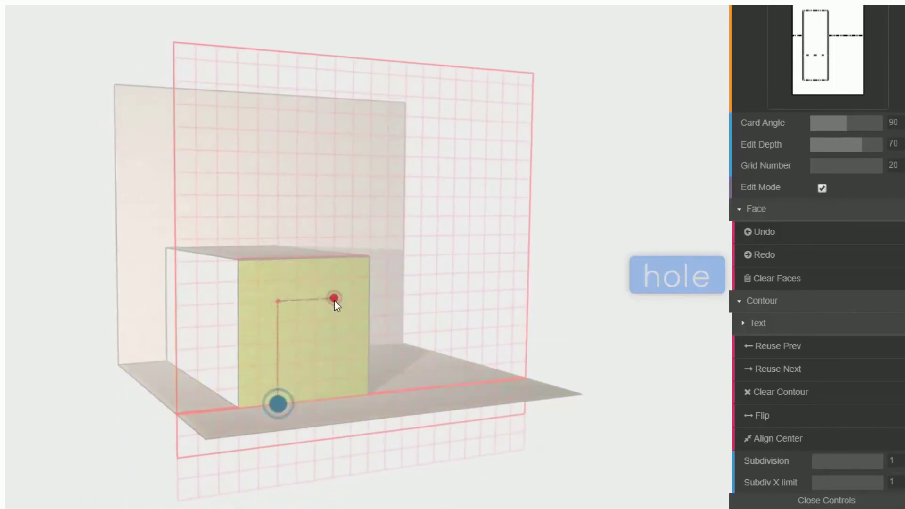
click(333, 299)
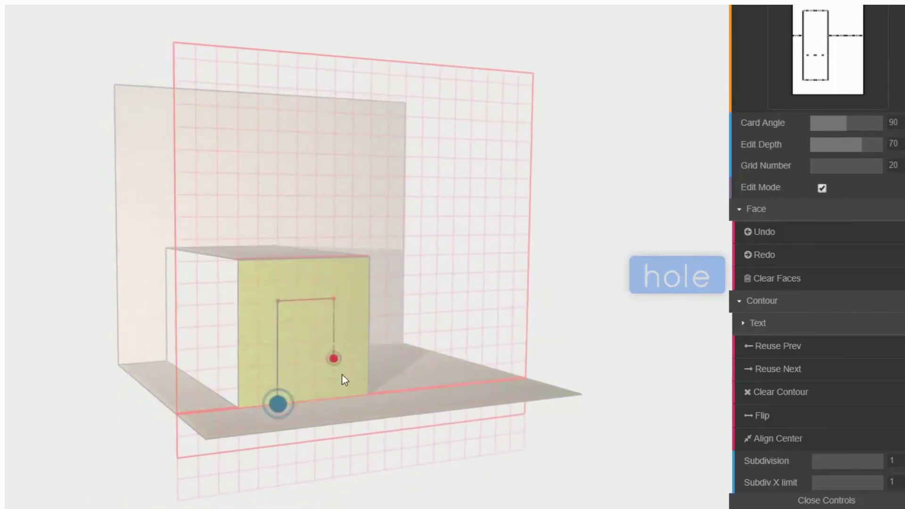
click(279, 402)
click(318, 360)
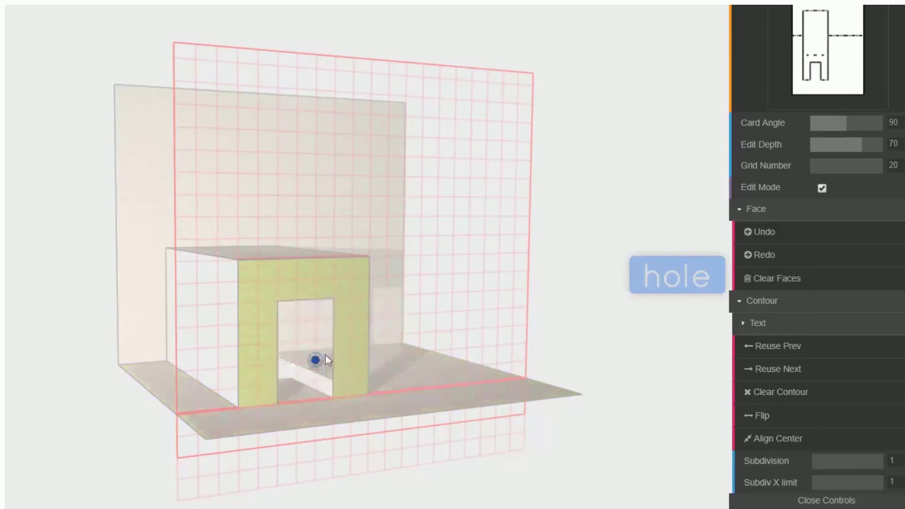
drag(533, 299, 451, 303)
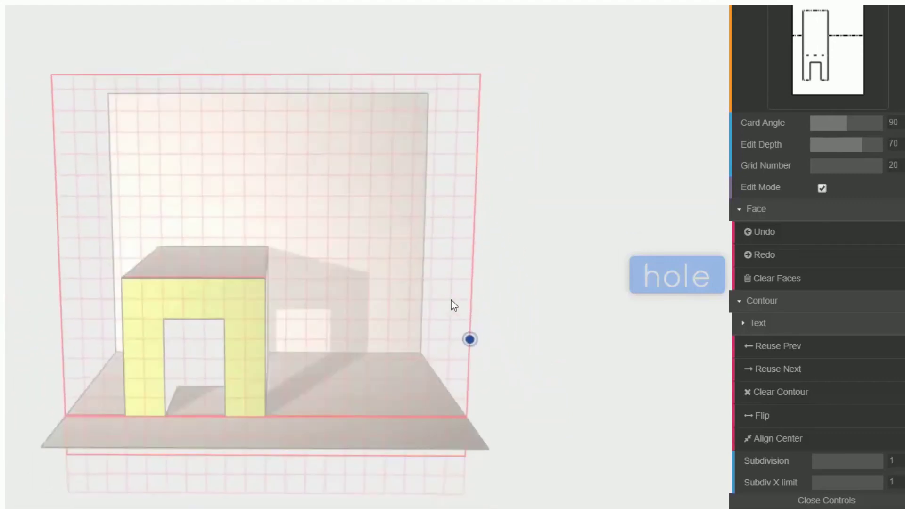
Step: Start a second hole outline right of the block, then discard it with Clear Contour
click(282, 340)
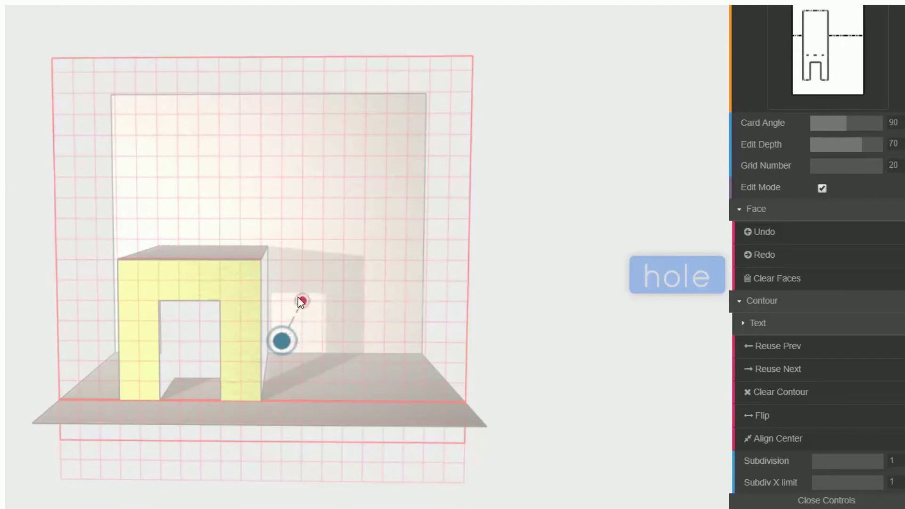
click(344, 218)
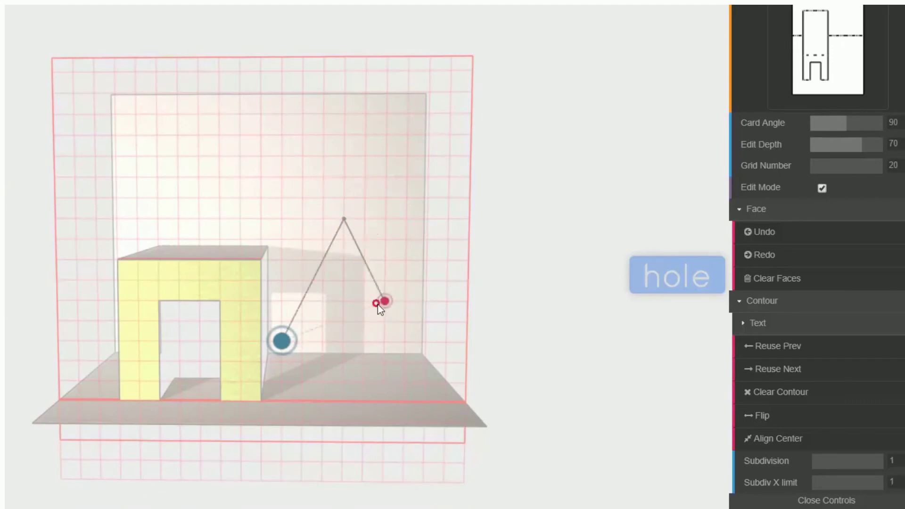
click(385, 301)
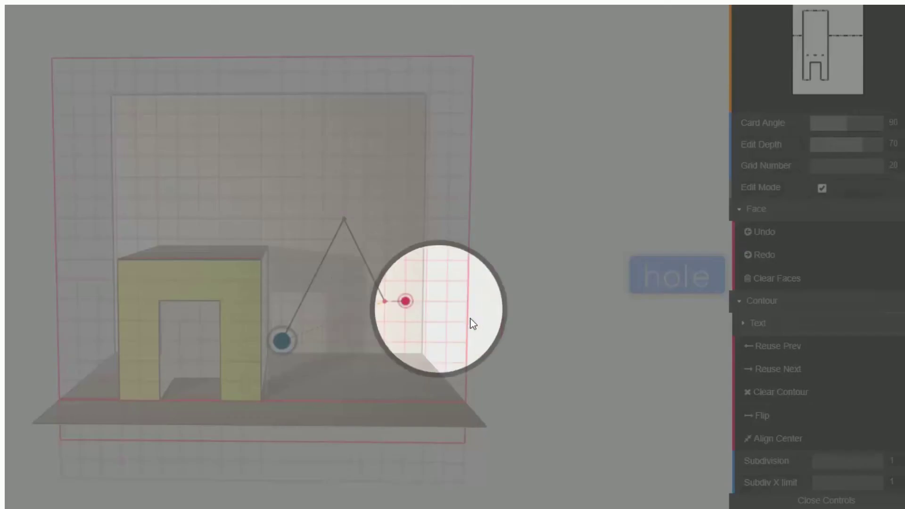
click(790, 401)
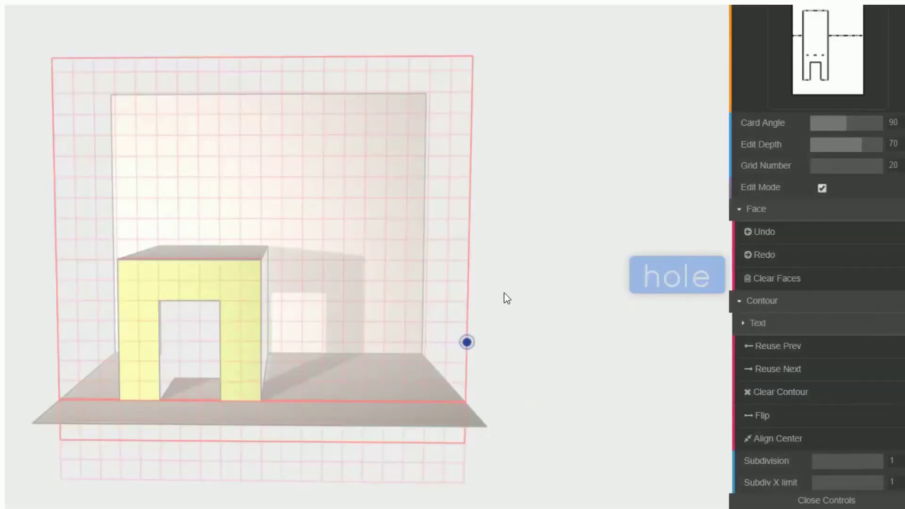
drag(504, 298, 553, 333)
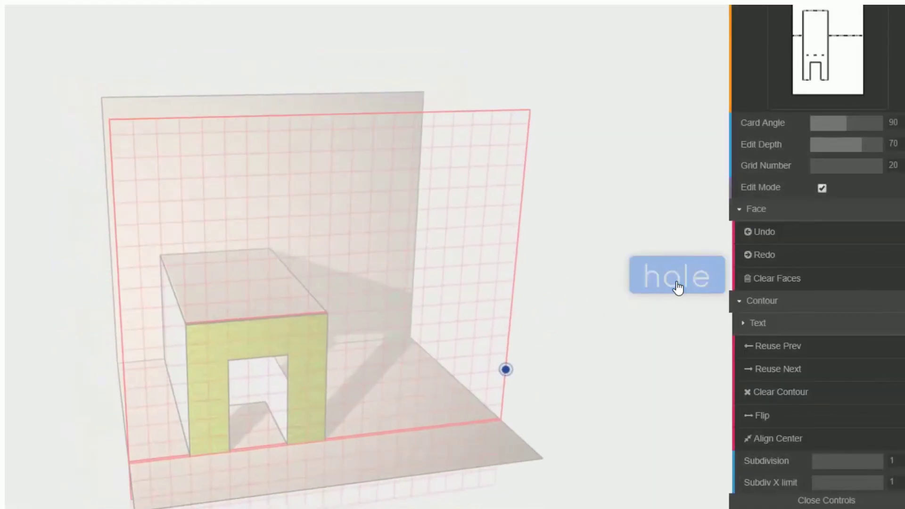
Step: Switch to pull mode and outline a raised tower block above the arch's top edge
click(677, 286)
drag(589, 360, 519, 360)
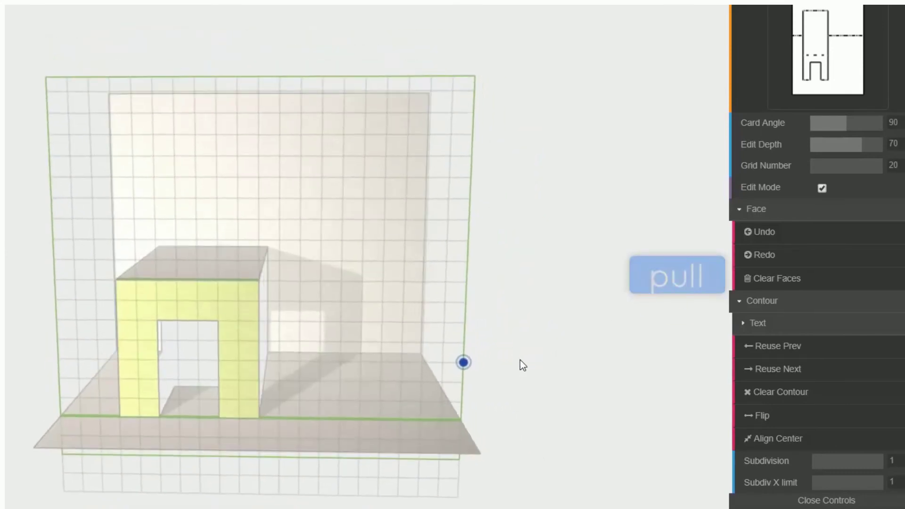
drag(572, 410, 187, 372)
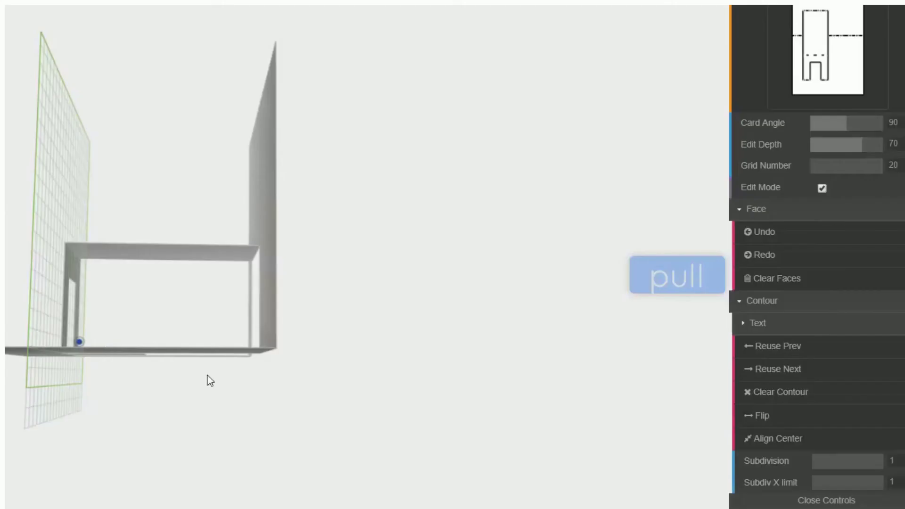
mouse_move(208, 378)
mouse_down()
mouse_move(466, 398)
mouse_move(547, 389)
mouse_move(527, 412)
mouse_up()
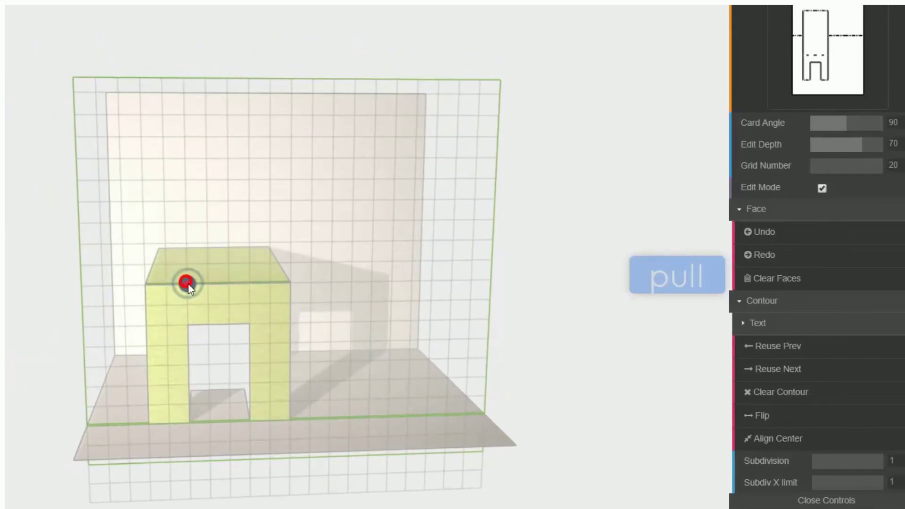
drag(187, 273, 180, 212)
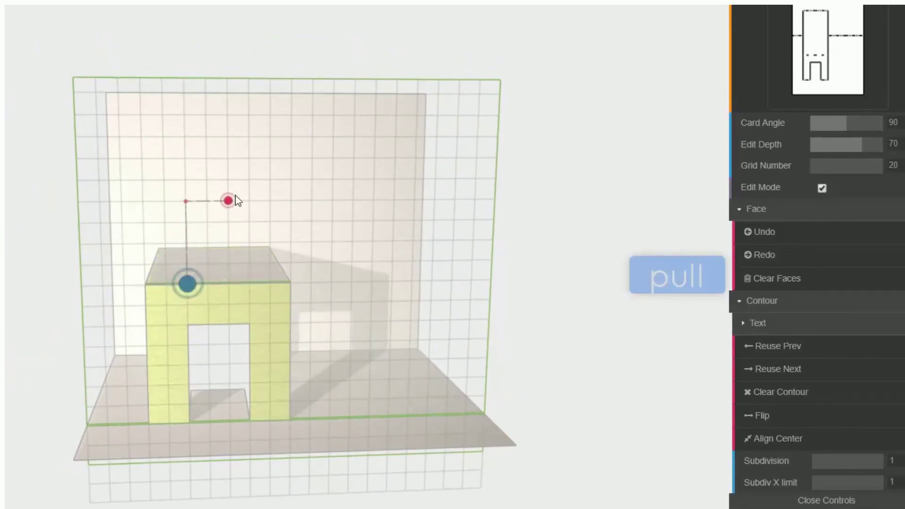
click(247, 200)
click(249, 283)
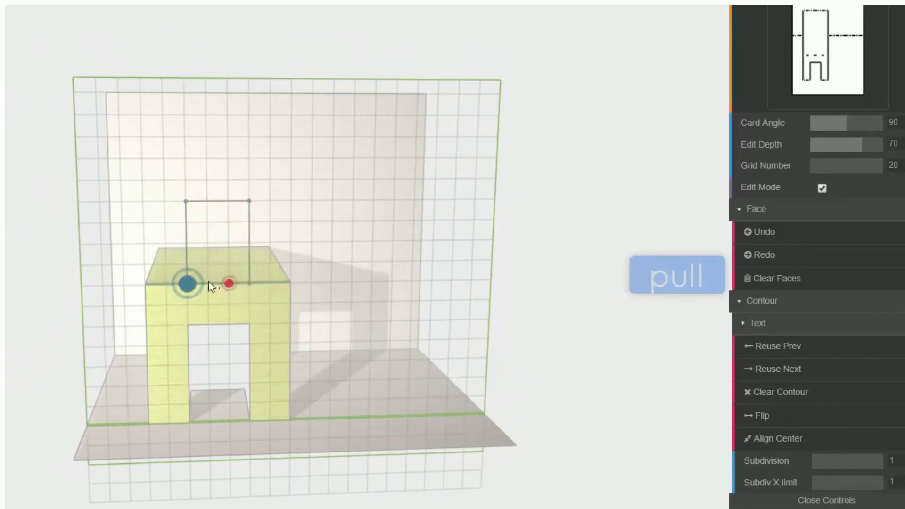
click(188, 282)
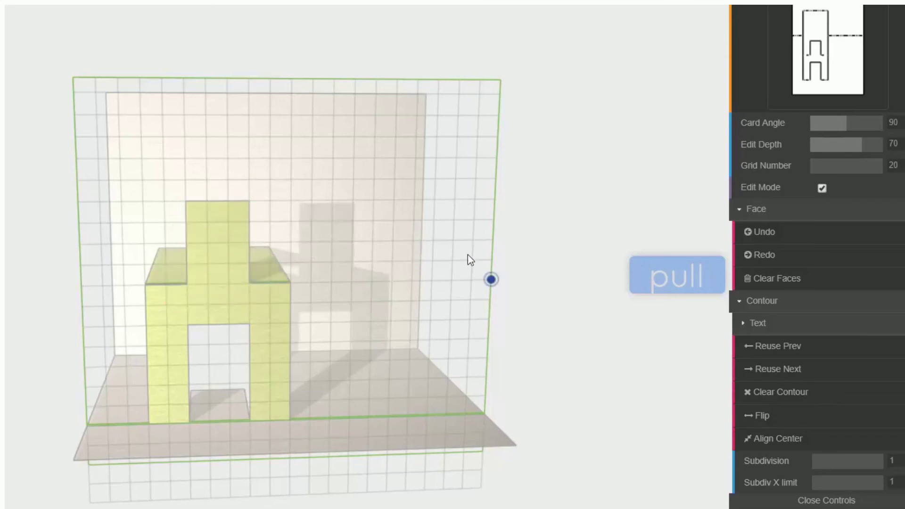
Step: Draw a square on the fold right of the arch so it pops up as a box
drag(469, 259, 528, 204)
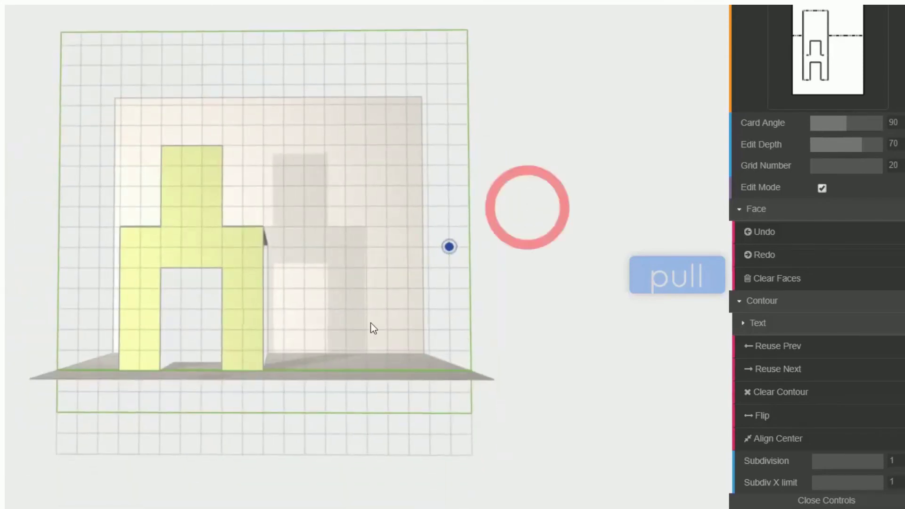
drag(497, 267, 516, 300)
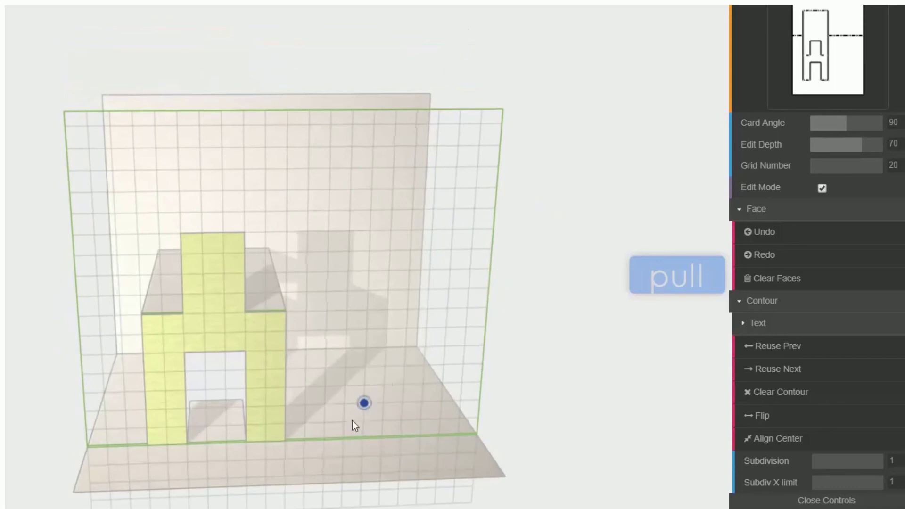
click(343, 438)
click(345, 367)
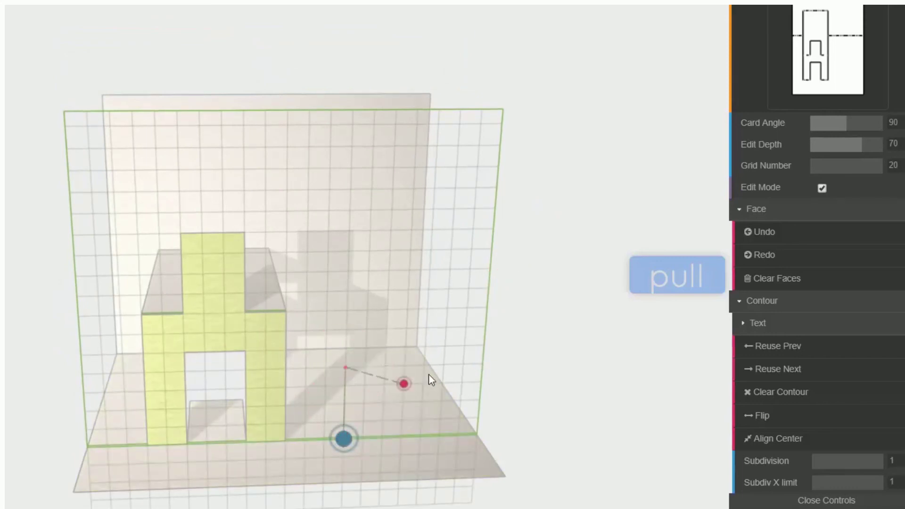
click(424, 365)
click(420, 436)
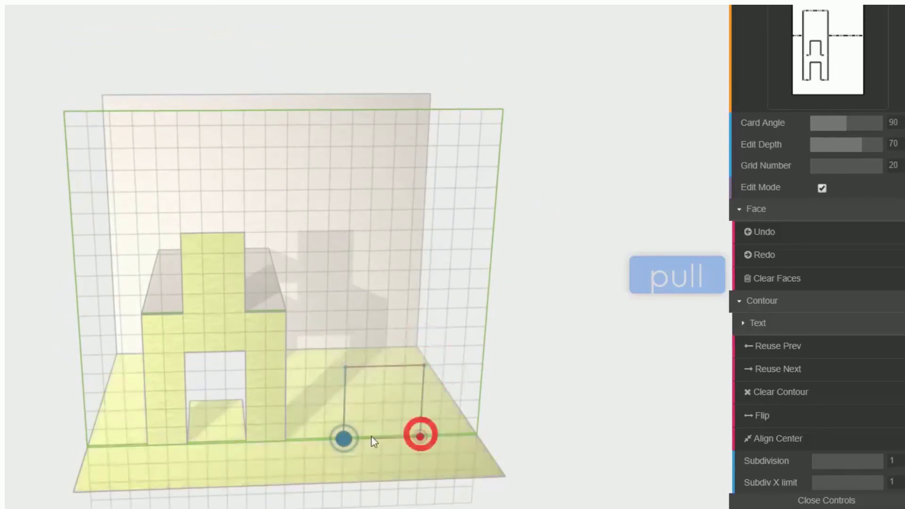
click(344, 435)
drag(500, 377, 525, 357)
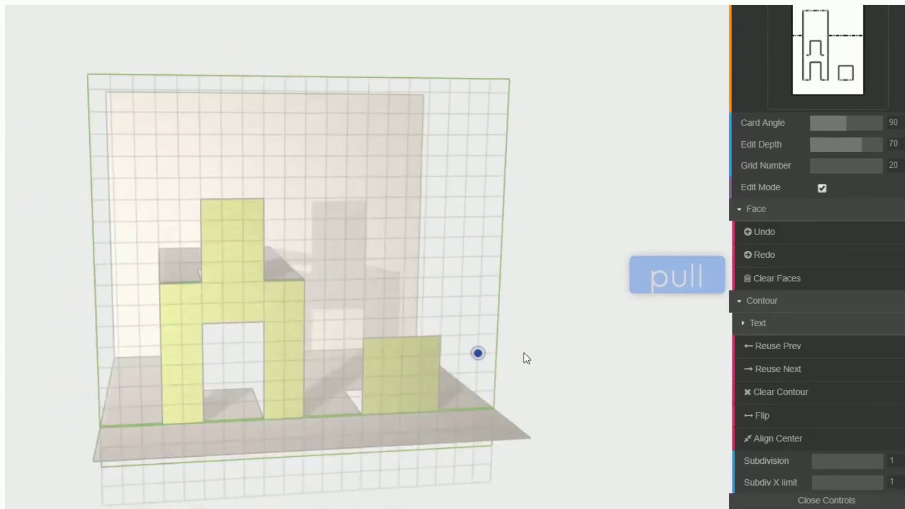
click(679, 285)
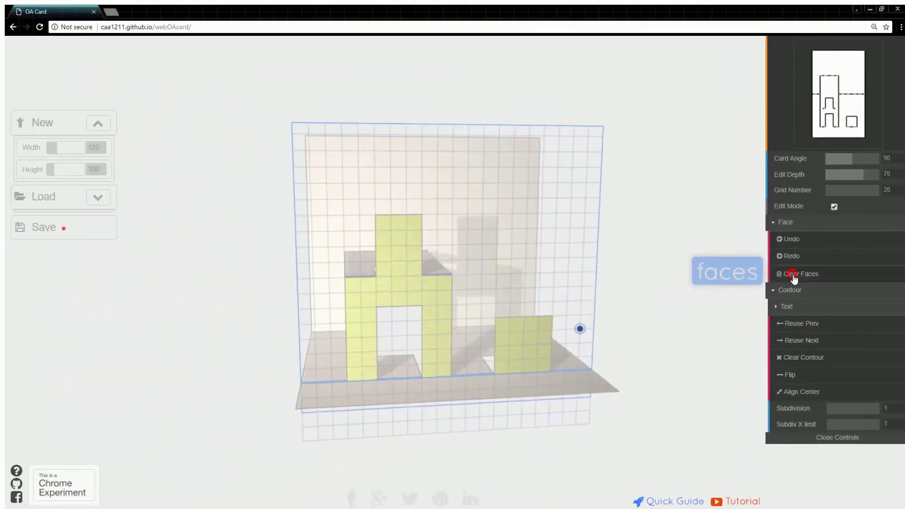
Step: Clear all pop-up faces from the card and confirm the removal
click(775, 278)
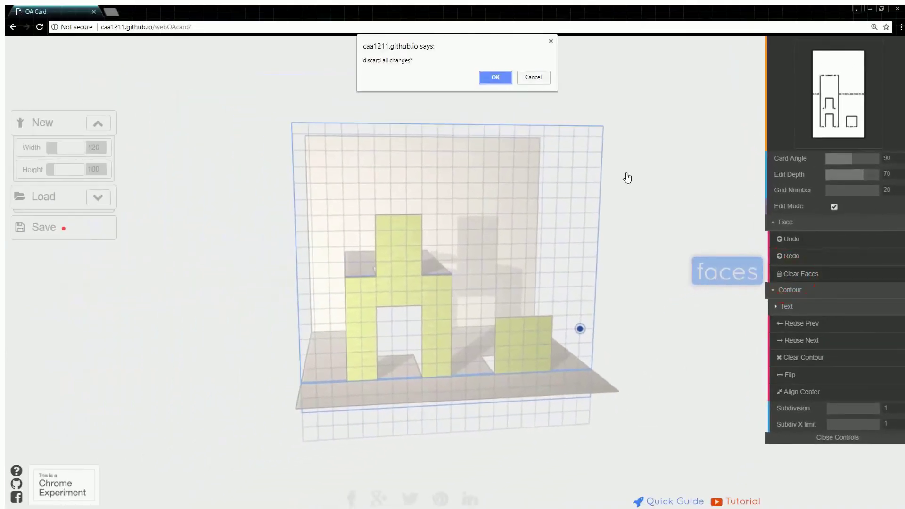
click(495, 78)
drag(655, 313, 633, 311)
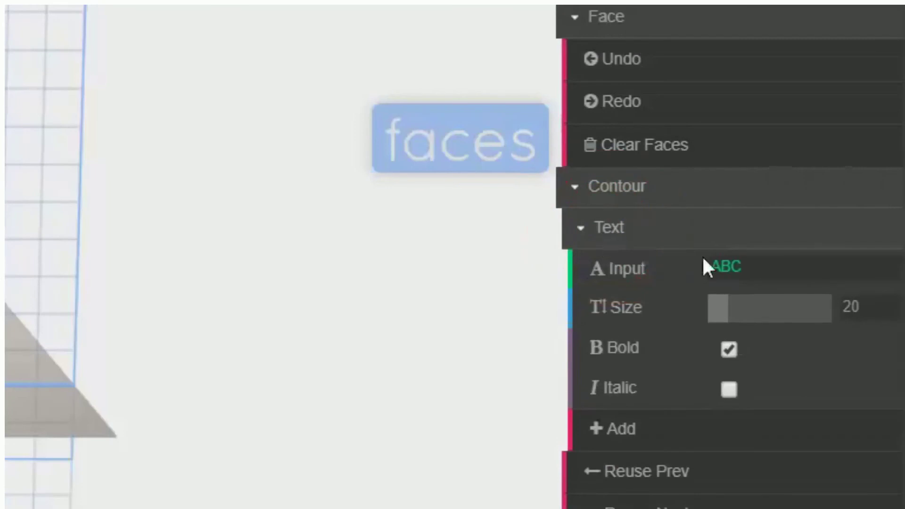
Step: Replace the text contour input with 'WebTools'
click(729, 267)
key(ctrl+a)
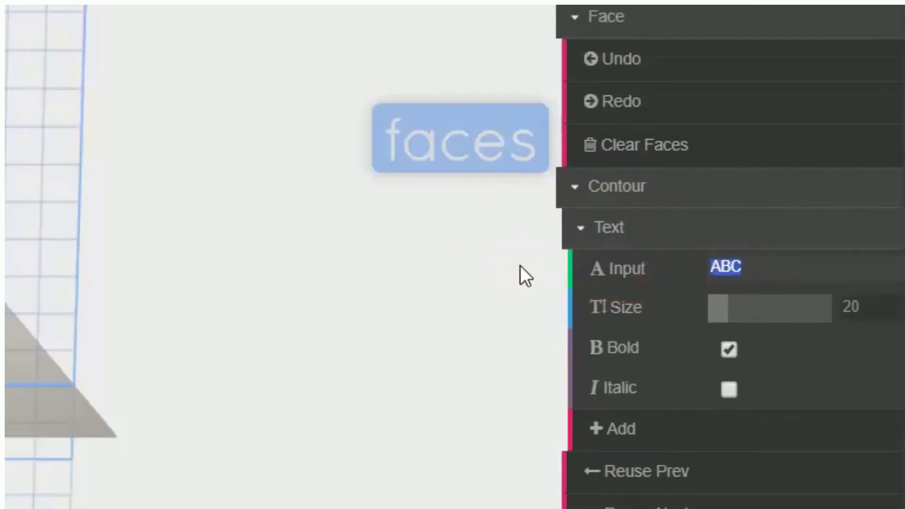
text(WebTe)
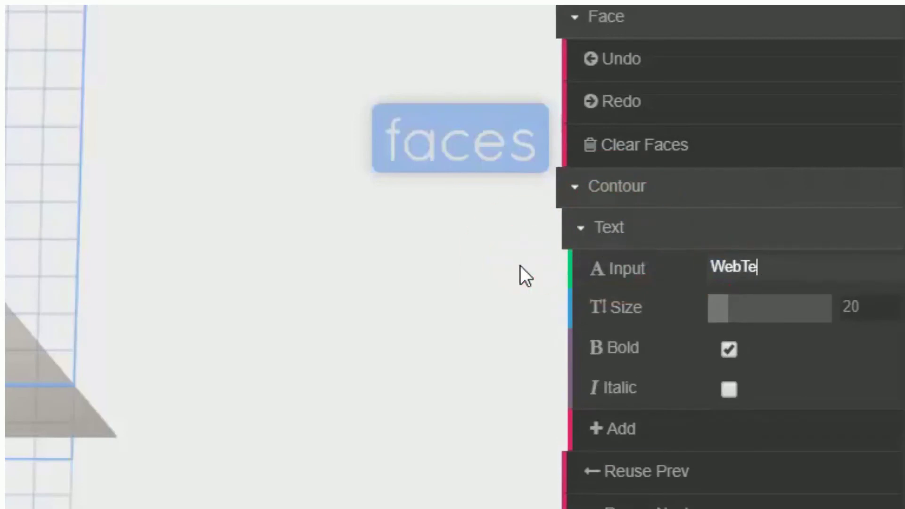
key(BackSpace)
text(ools)
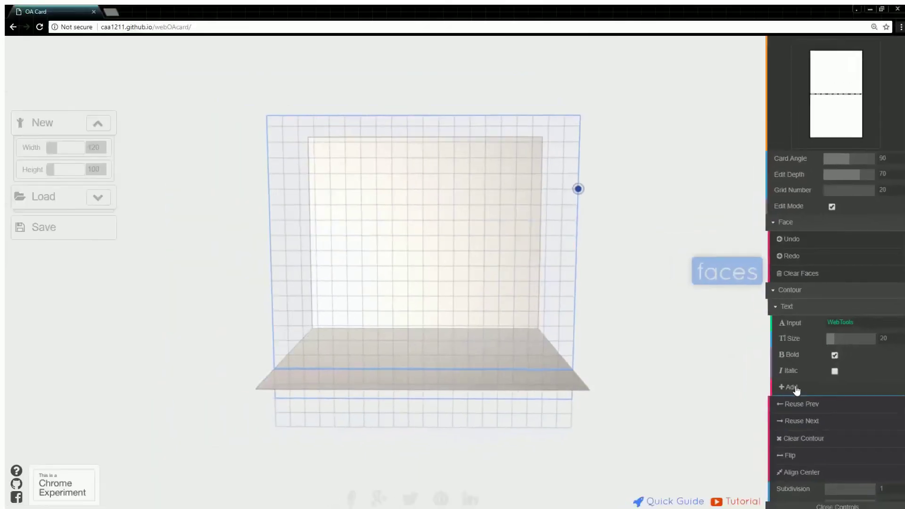
Step: Add the bold WebTools text at size 13 and extrude it into pop-up faces
click(795, 389)
mouse_move(688, 339)
mouse_down()
mouse_move(648, 319)
mouse_move(618, 327)
mouse_move(681, 342)
mouse_up()
drag(833, 339, 830, 339)
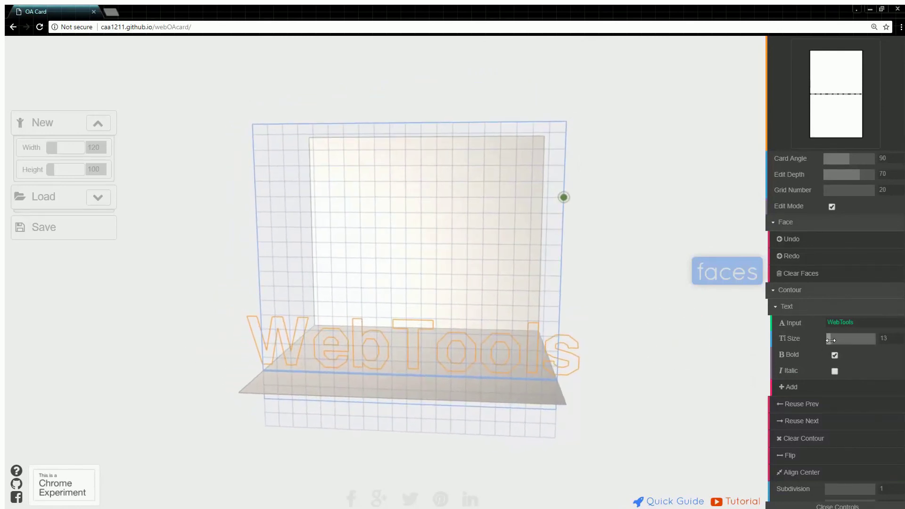
click(781, 386)
drag(668, 367, 680, 356)
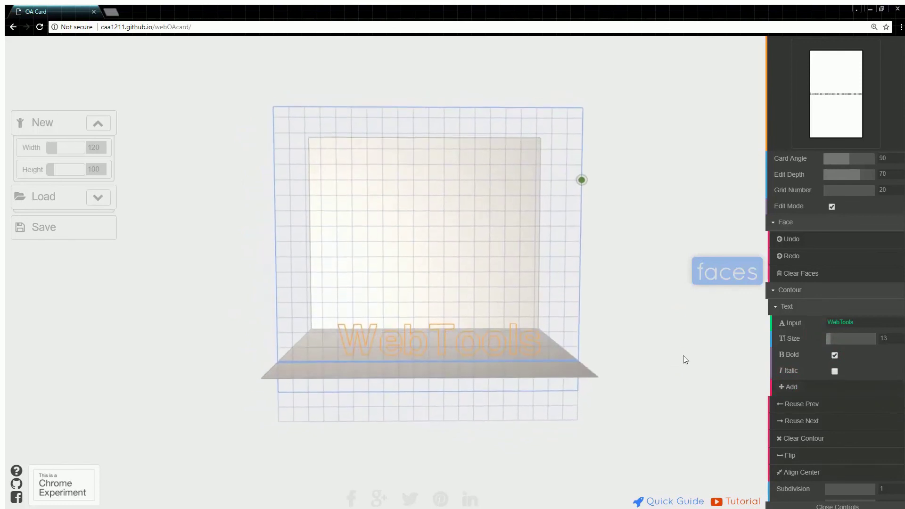
drag(594, 346, 642, 326)
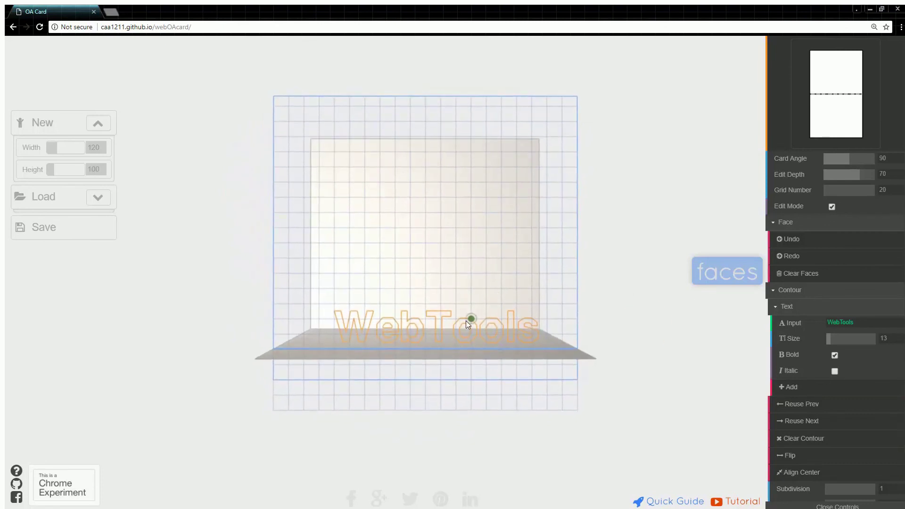
click(466, 320)
mouse_move(635, 274)
mouse_down()
mouse_move(559, 269)
mouse_move(447, 284)
mouse_move(581, 316)
mouse_move(635, 263)
mouse_move(645, 276)
mouse_up()
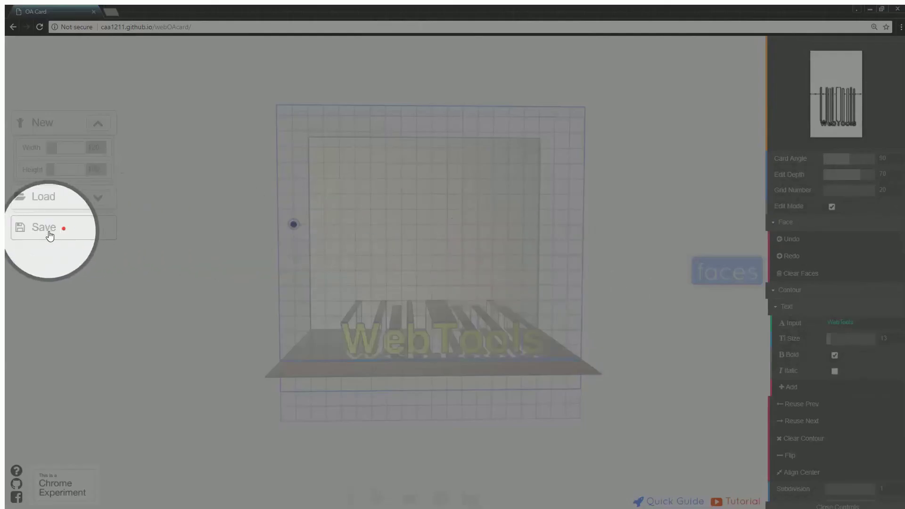
Step: Begin saving the card as an OA file, then cancel the Save As dialog
click(50, 236)
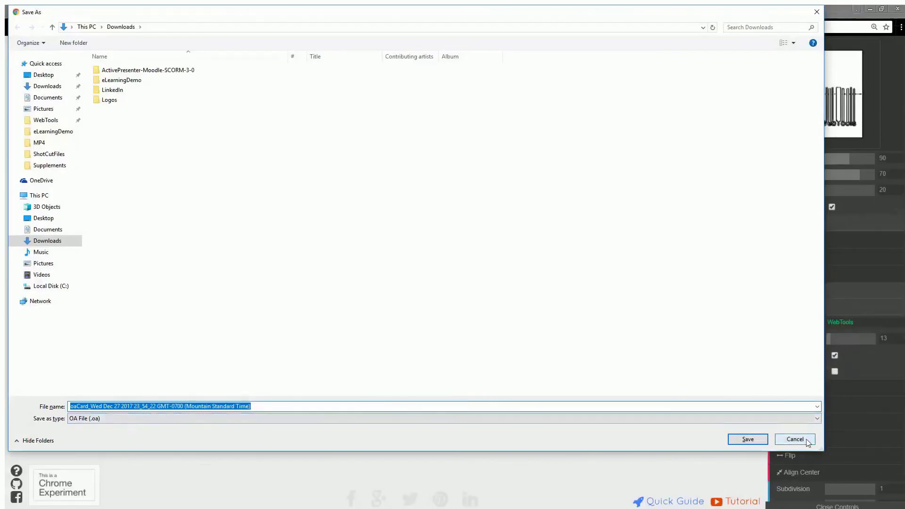
click(795, 439)
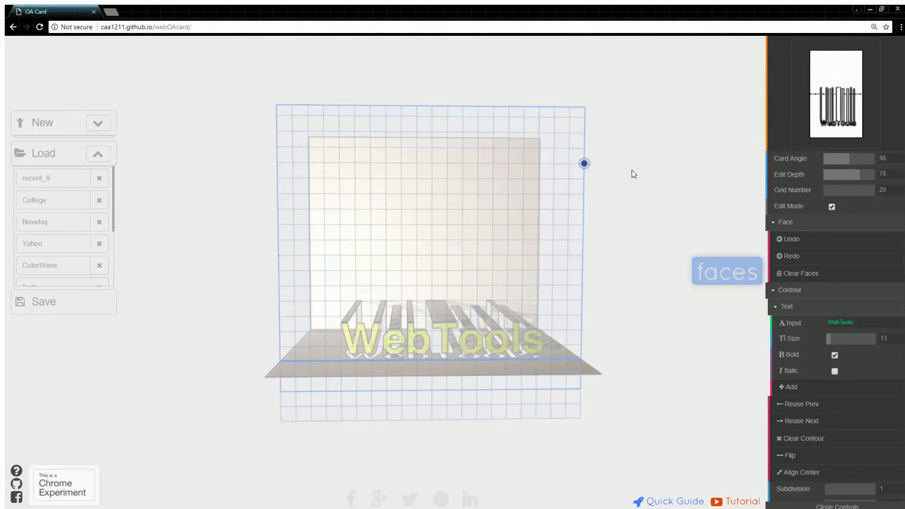
Step: Export the card's cut pattern as a PNG image into Downloads
click(838, 102)
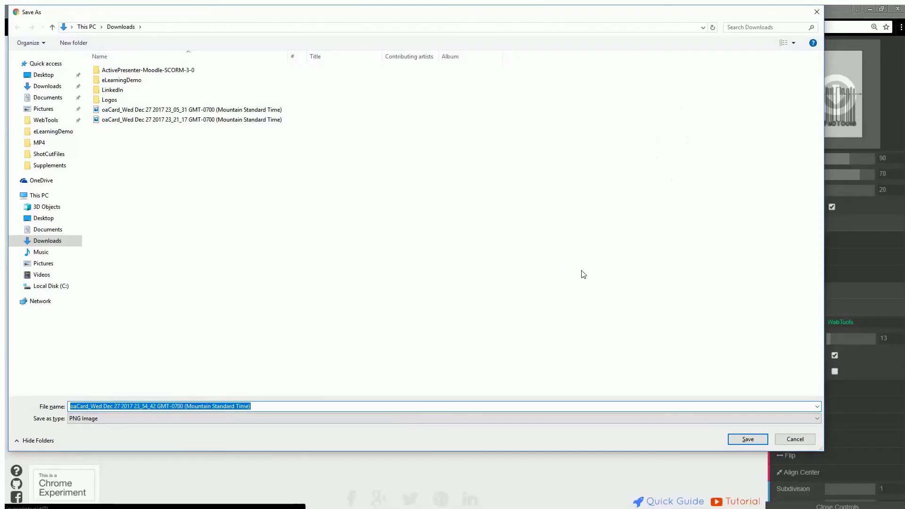
click(746, 439)
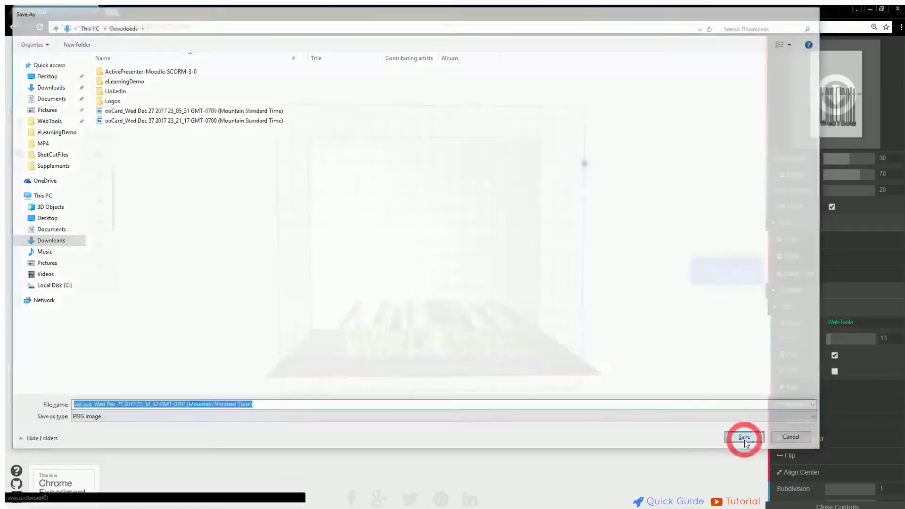